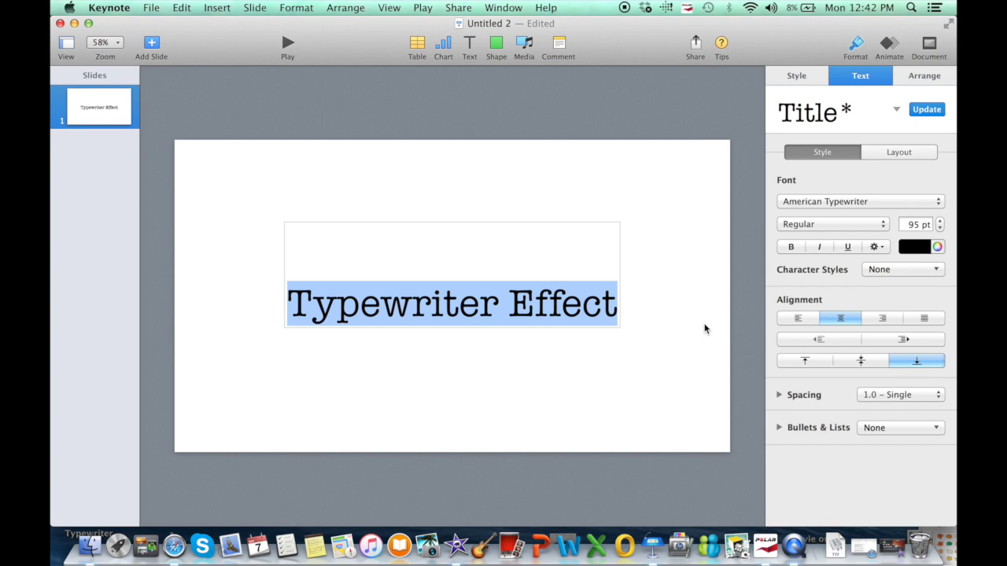
# Step: Set the slide's background colour fill to bright green
pyautogui.click(710, 295)
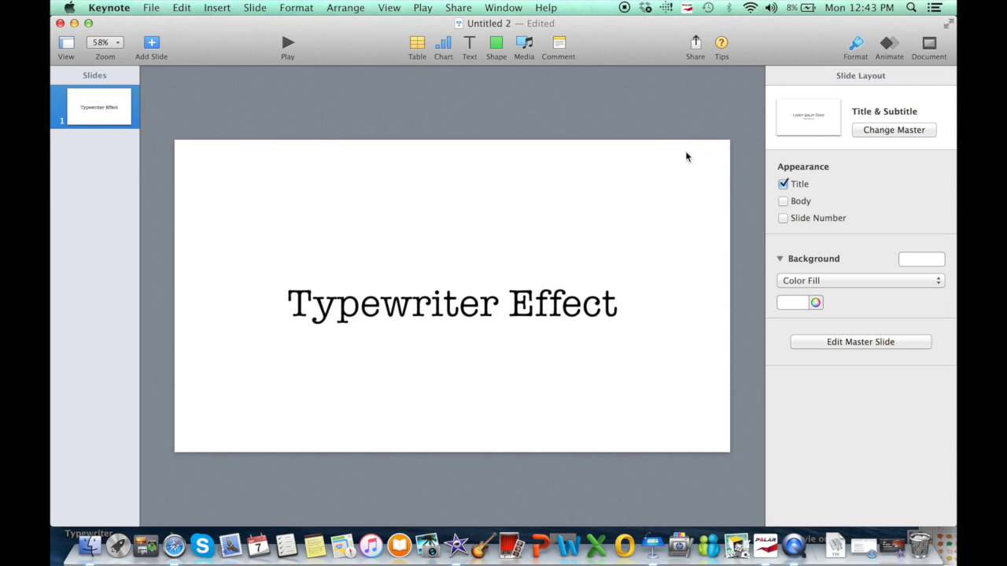
pyautogui.click(573, 321)
pyautogui.click(694, 190)
pyautogui.click(816, 303)
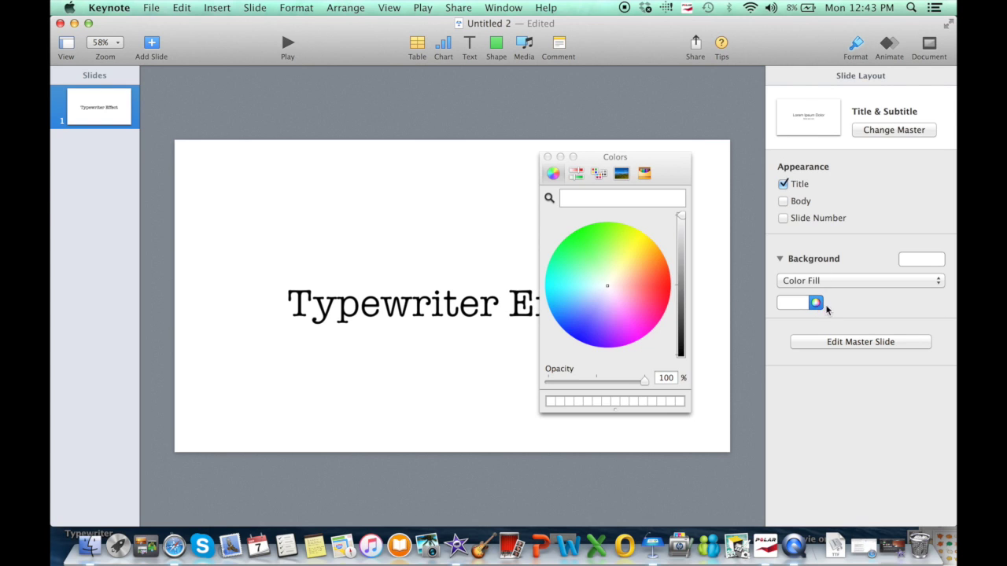
pyautogui.click(575, 231)
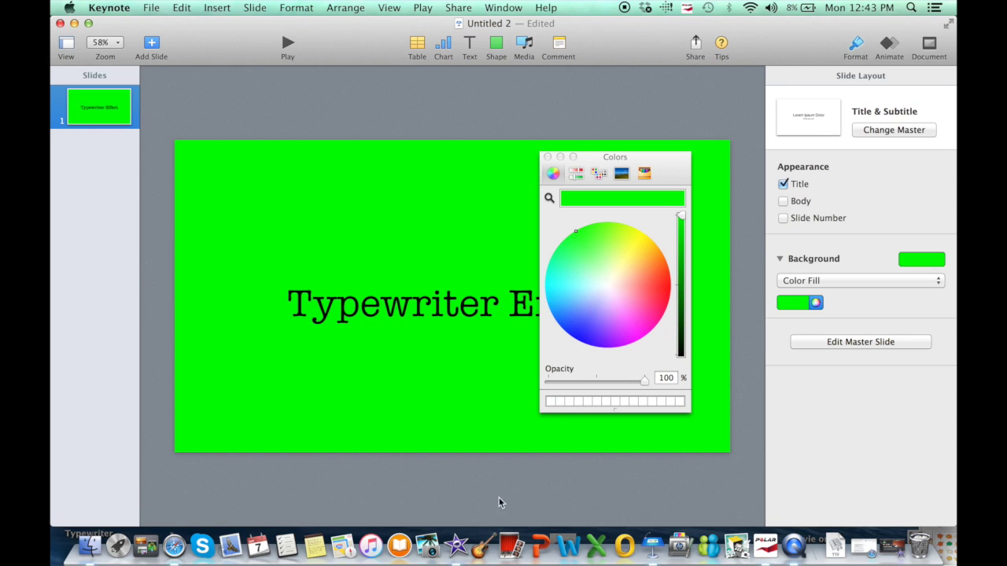
pyautogui.click(548, 157)
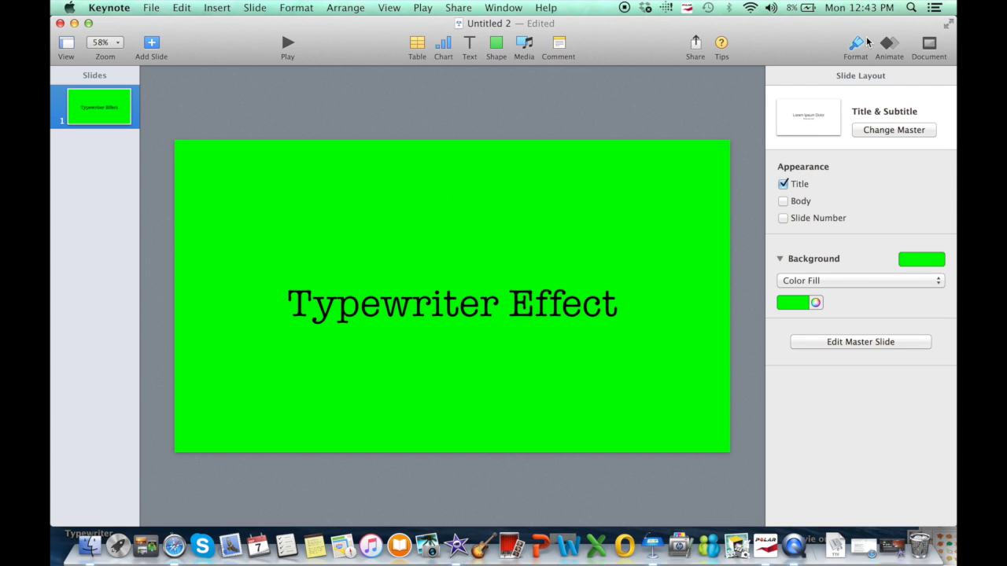
# Step: Preview the Typewriter build-in effect and apply it to the "Typewriter Effect" title
pyautogui.click(610, 298)
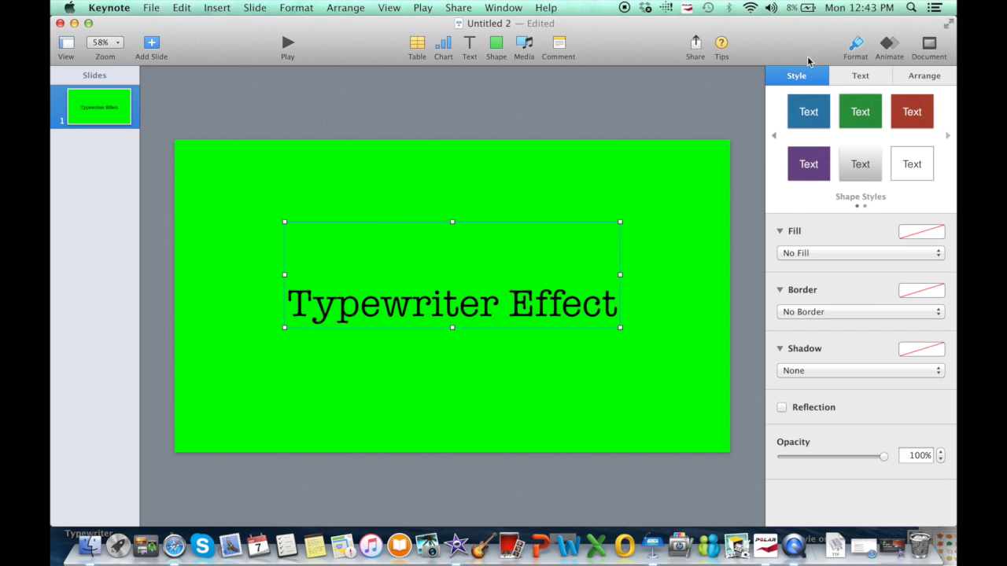
pyautogui.click(889, 46)
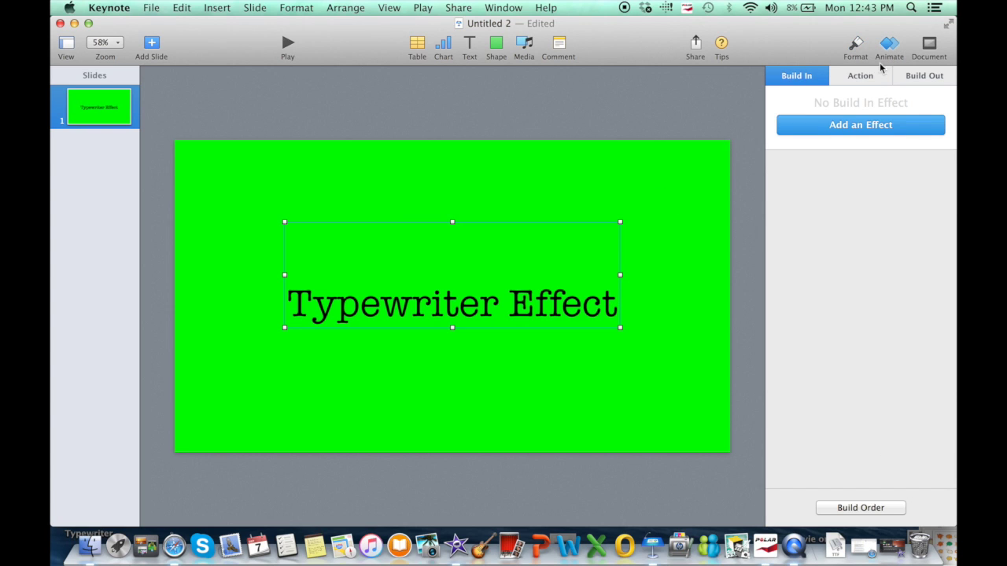
pyautogui.click(833, 134)
pyautogui.scroll(-5, 832, 444)
pyautogui.scroll(-3, 832, 450)
pyautogui.scroll(6, 832, 450)
pyautogui.scroll(3, 832, 450)
pyautogui.scroll(-10, 832, 450)
pyautogui.scroll(12, 832, 450)
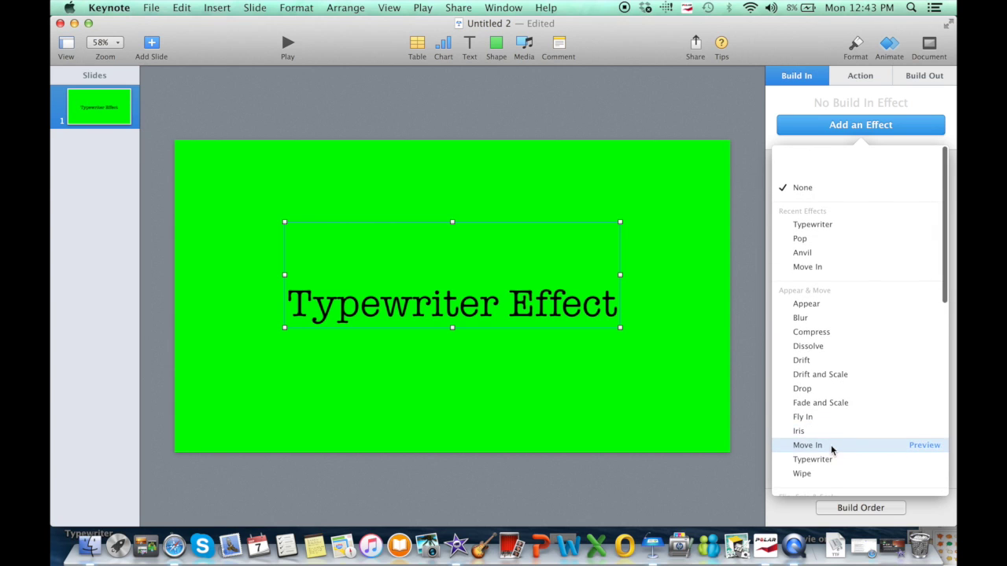
pyautogui.scroll(-2, 832, 449)
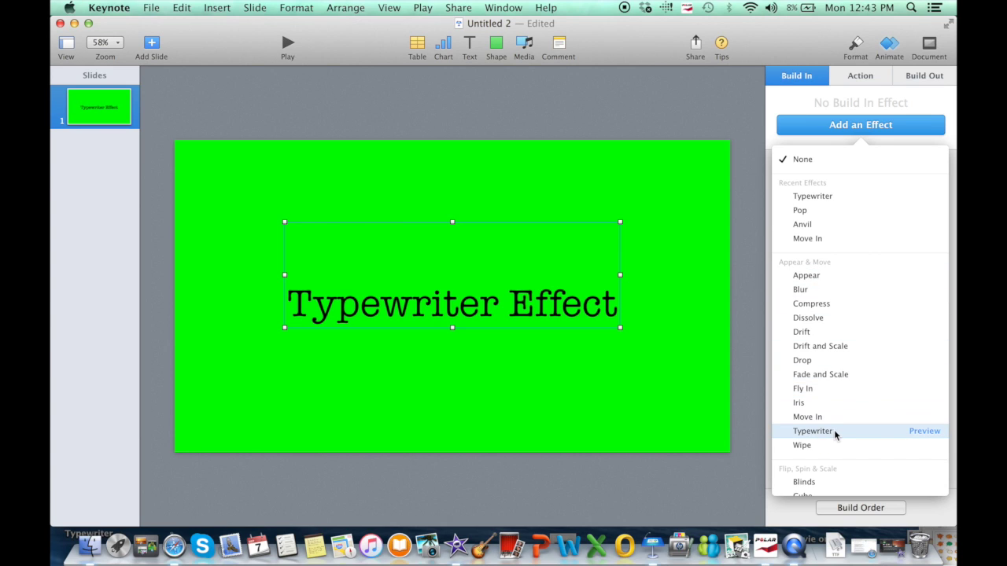
pyautogui.click(924, 432)
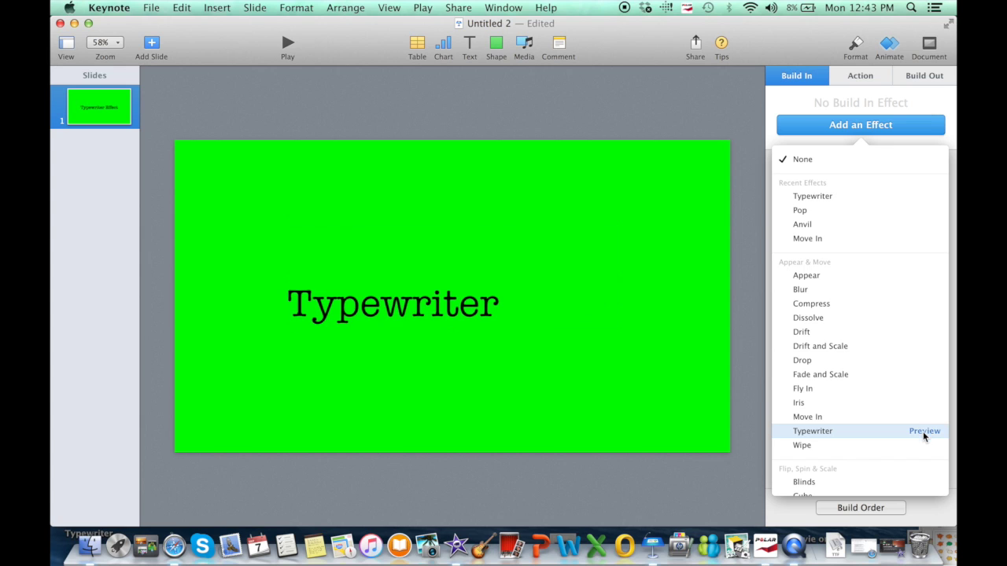
pyautogui.click(861, 434)
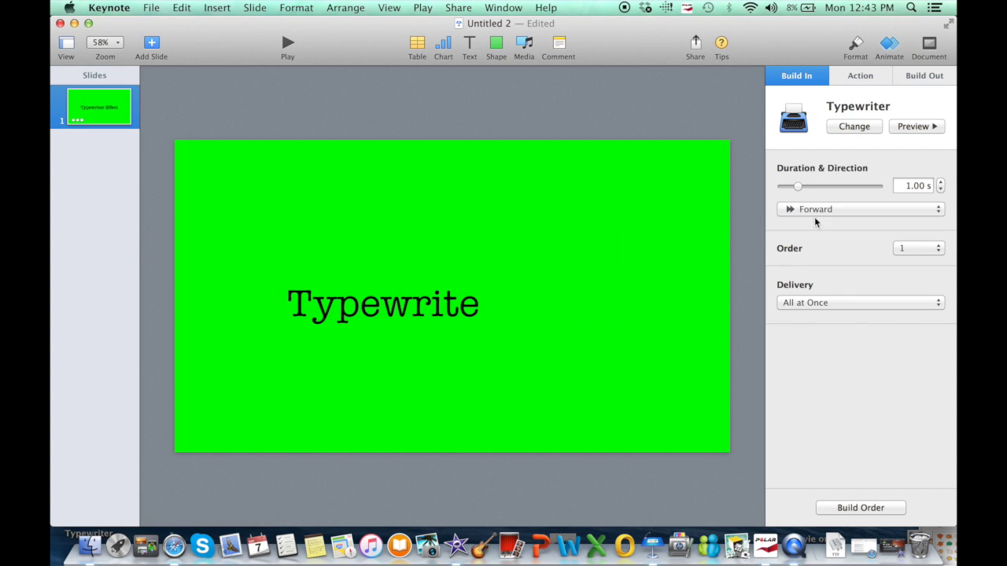
# Step: Try durations of 7.00 s and 0.60 s for the Typewriter build, previewing each one
pyautogui.moveTo(797, 188); pyautogui.dragTo(840, 192)
pyautogui.click(914, 129)
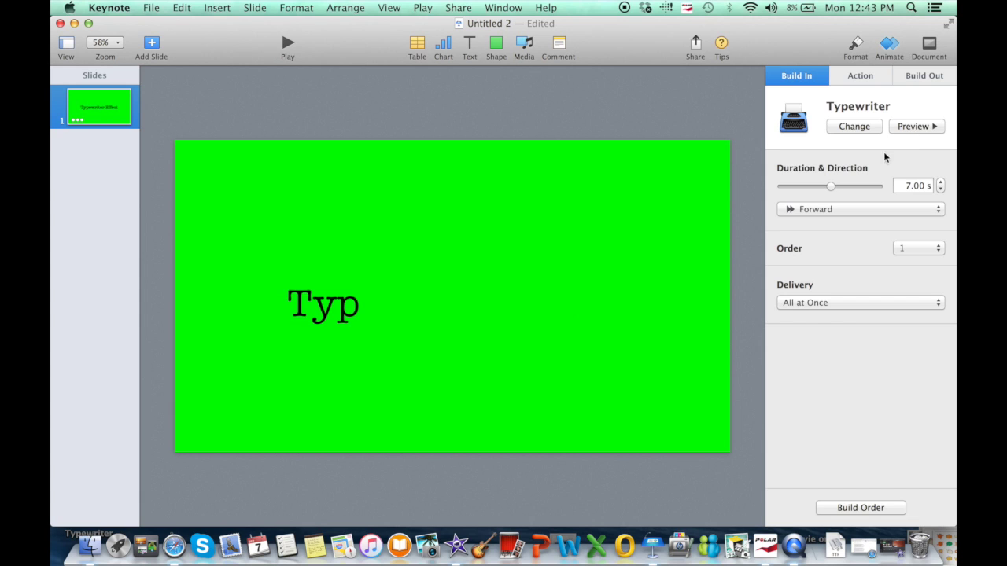
pyautogui.moveTo(830, 187); pyautogui.dragTo(792, 189)
pyautogui.click(905, 130)
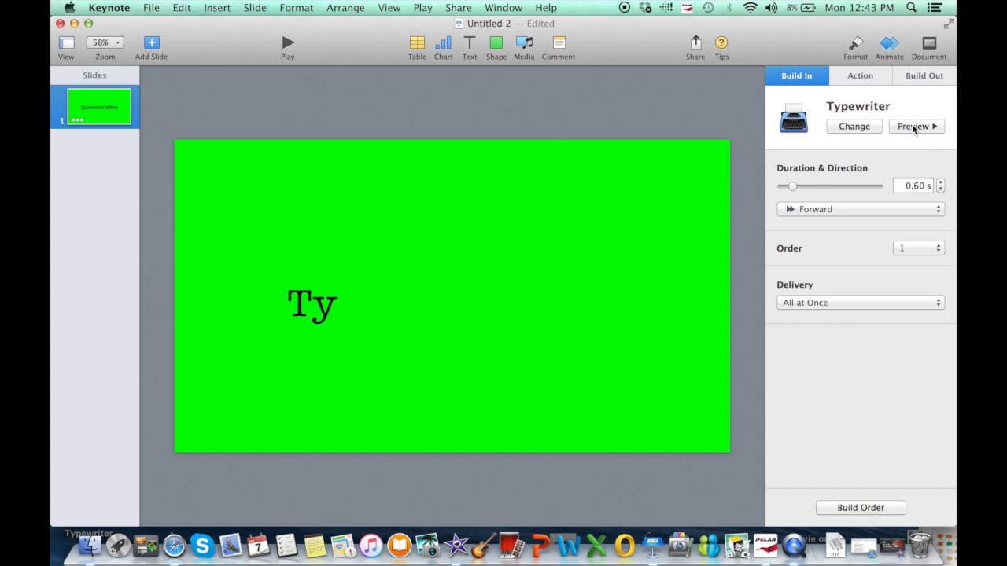
# Step: Set the Typewriter build's duration to 1.75 s and preview the animation
pyautogui.moveTo(792, 188); pyautogui.dragTo(804, 195)
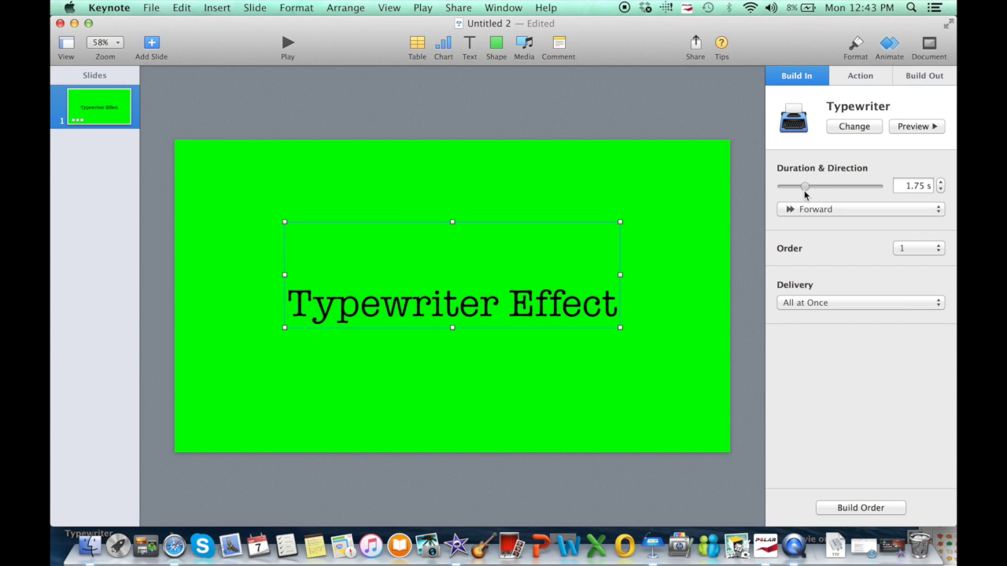
pyautogui.click(918, 126)
# Step: Try the From Edges direction for the Typewriter build with a preview, and switch it back to Forward
pyautogui.click(854, 210)
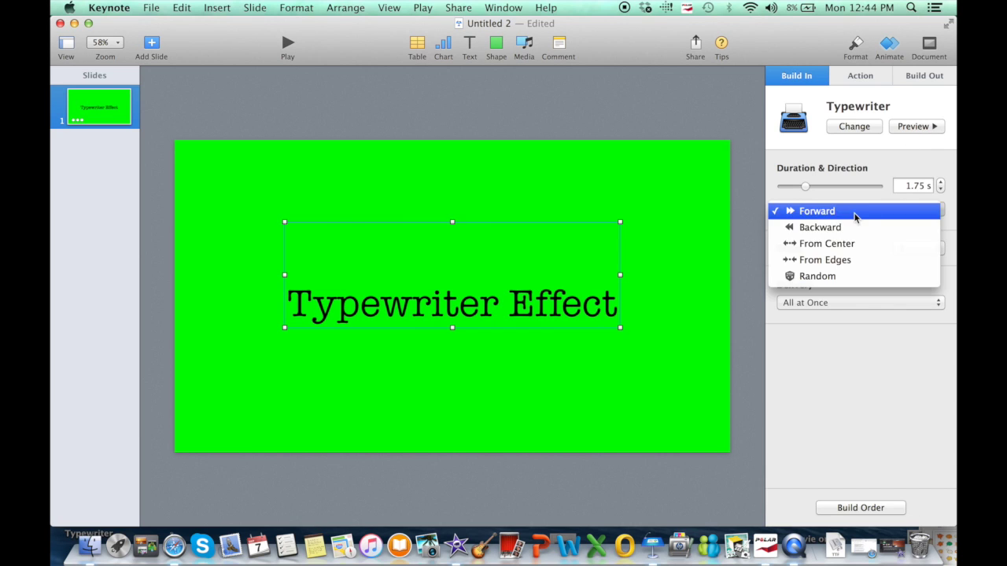
pyautogui.click(834, 259)
pyautogui.click(910, 129)
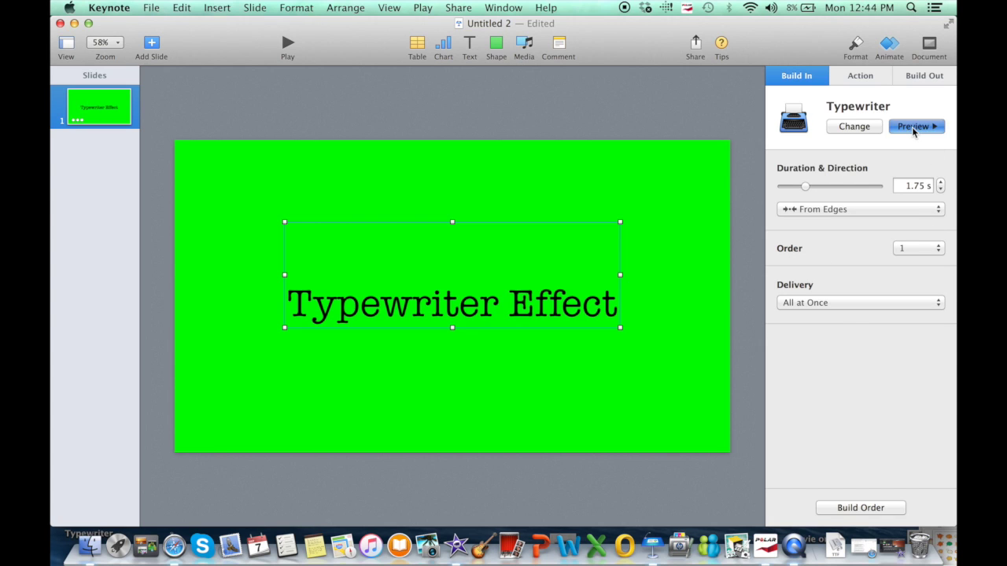
pyautogui.click(798, 211)
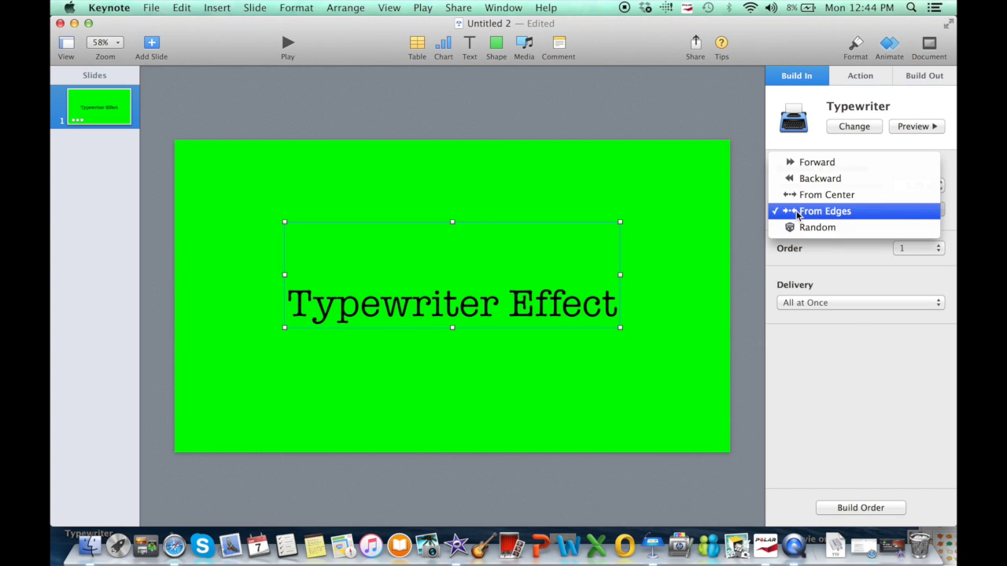
pyautogui.click(806, 166)
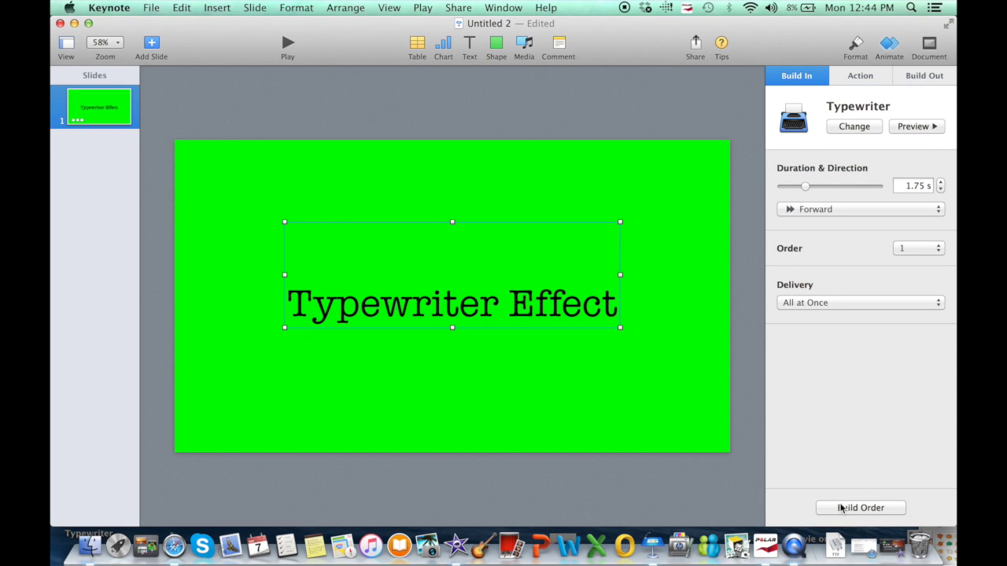
# Step: Set the title's Typewriter build to start After Transition in the build order and preview it
pyautogui.click(841, 508)
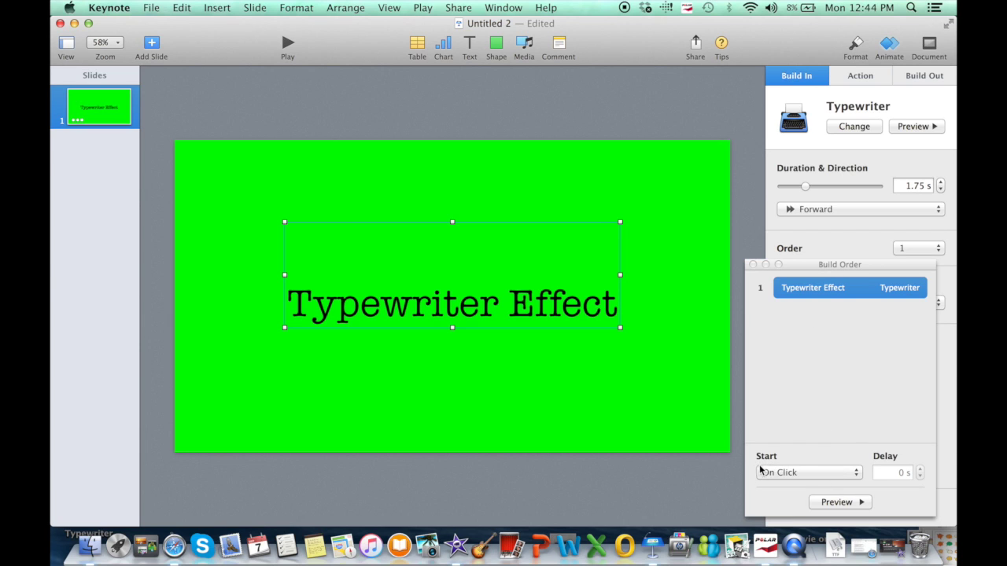
pyautogui.click(792, 472)
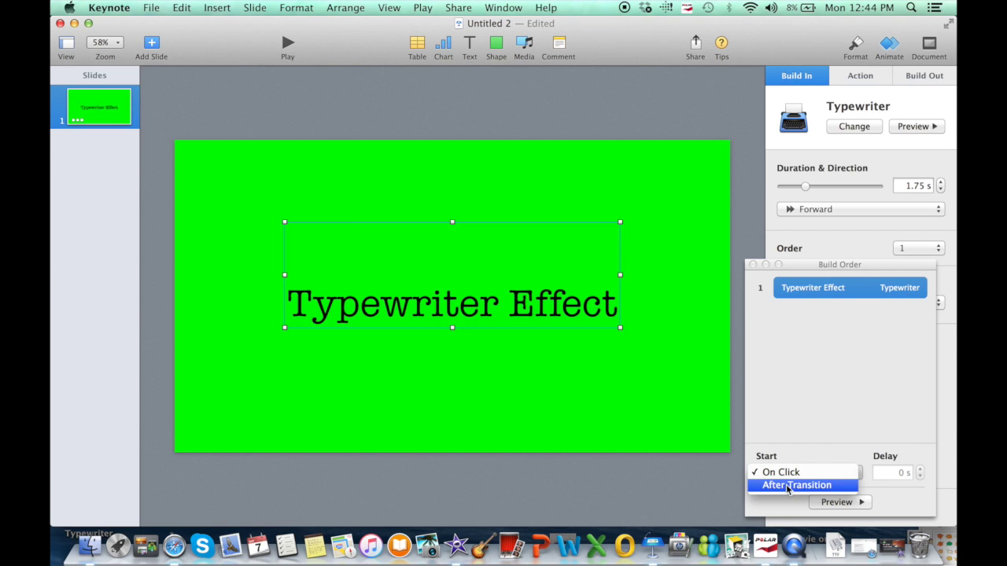
pyautogui.click(787, 486)
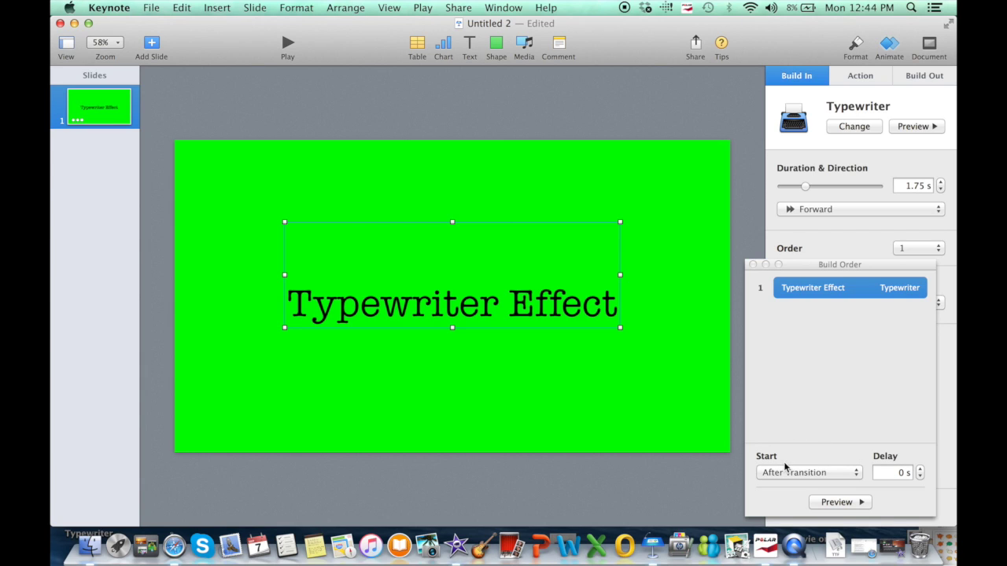
pyautogui.click(859, 503)
# Step: Set up a QuickTime export of the presentation with Self-Playing playback and the 720p format, and proceed to saving
pyautogui.click(151, 7)
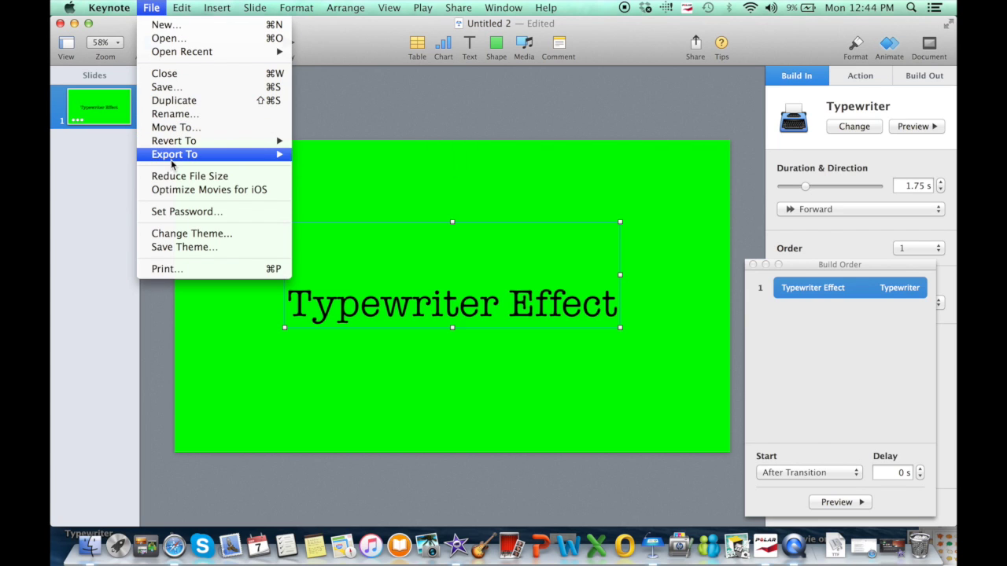
pyautogui.moveTo(172, 162)
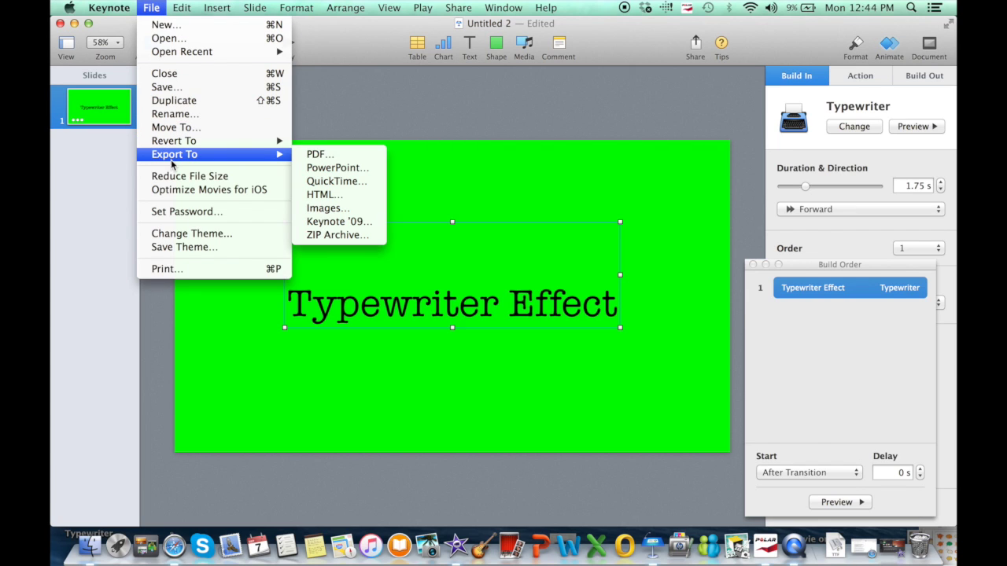
pyautogui.click(318, 182)
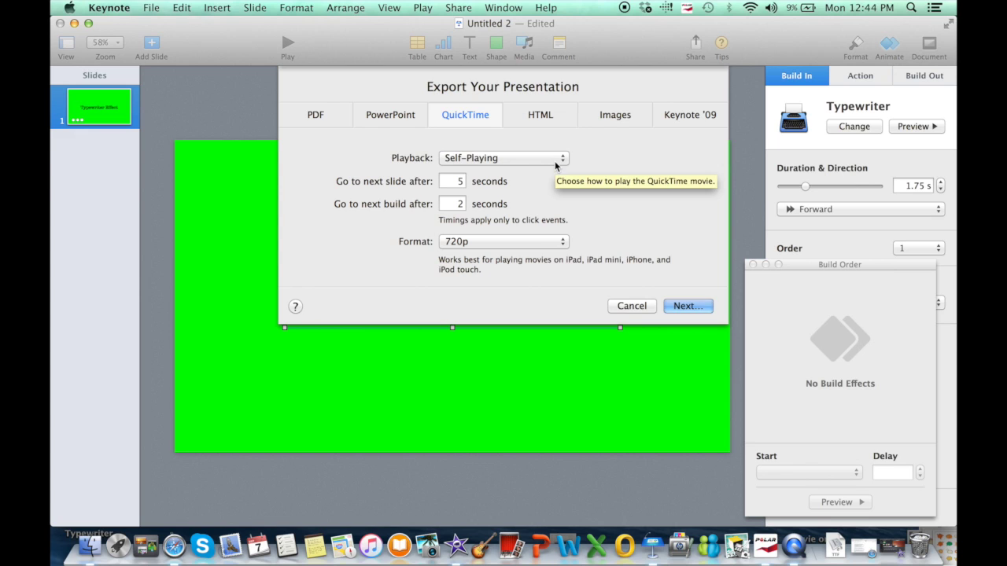
pyautogui.click(523, 240)
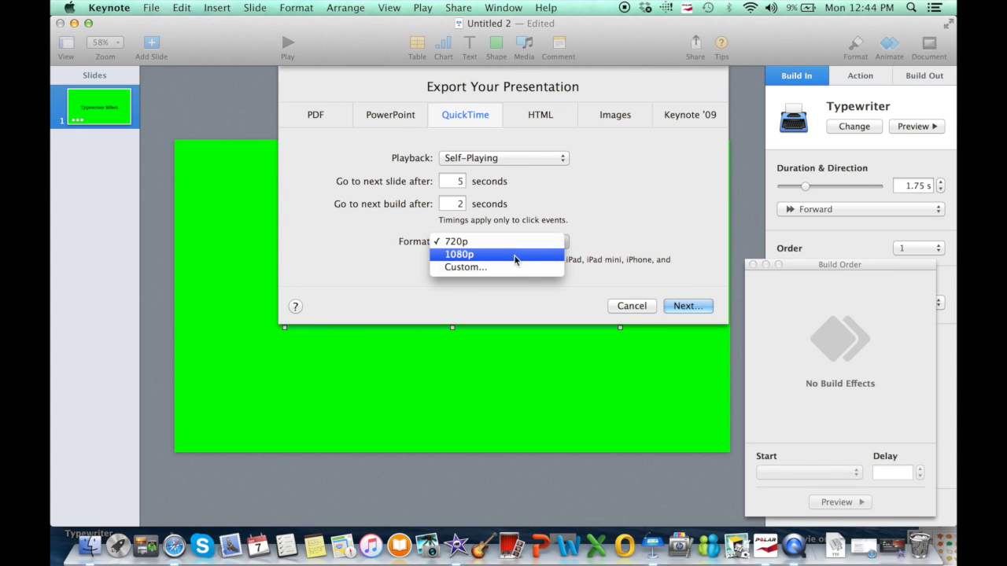
pyautogui.click(510, 242)
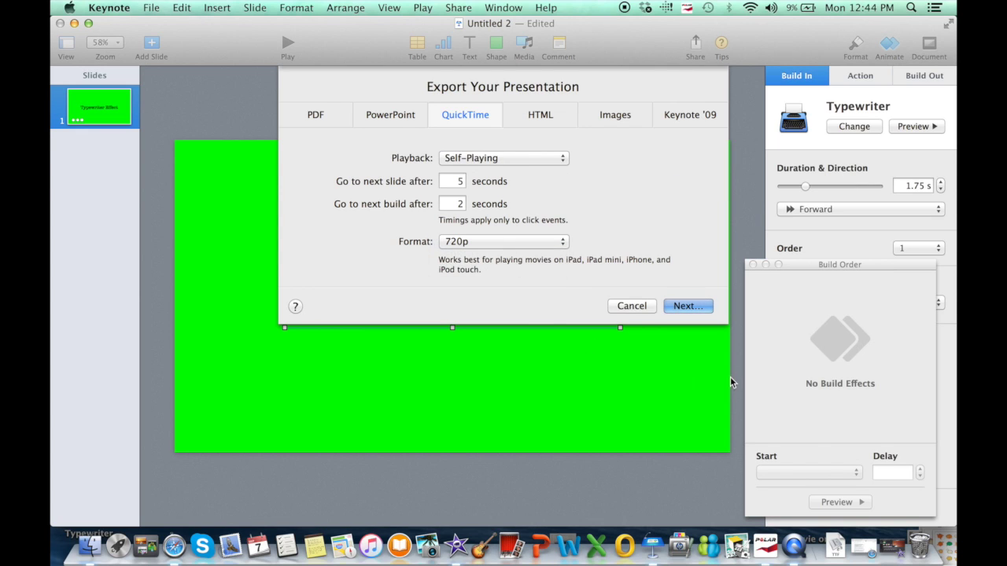
pyautogui.click(687, 307)
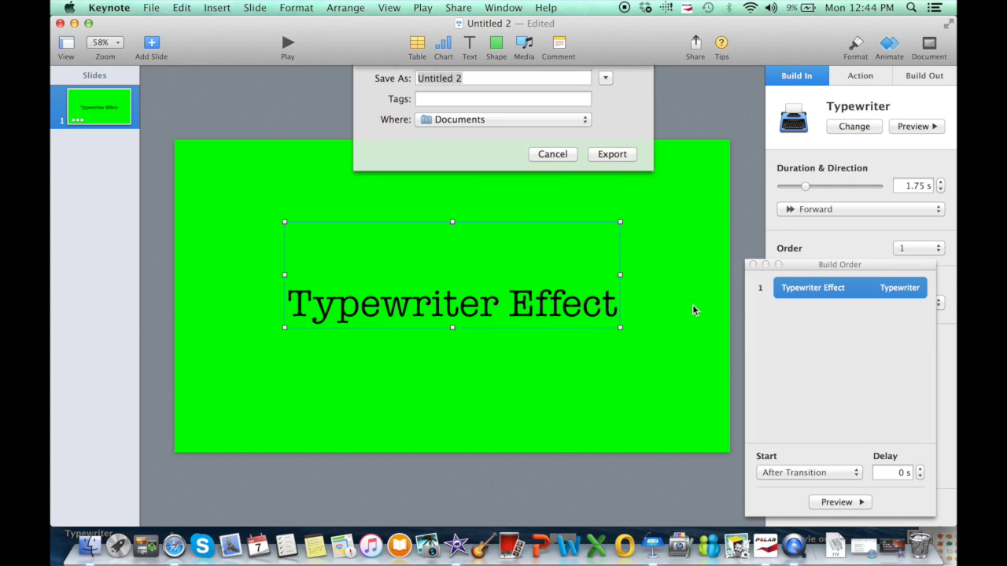
# Step: Name the exported movie "Typewriter", choose the Desktop as its location and export it
pyautogui.press('BackSpace')
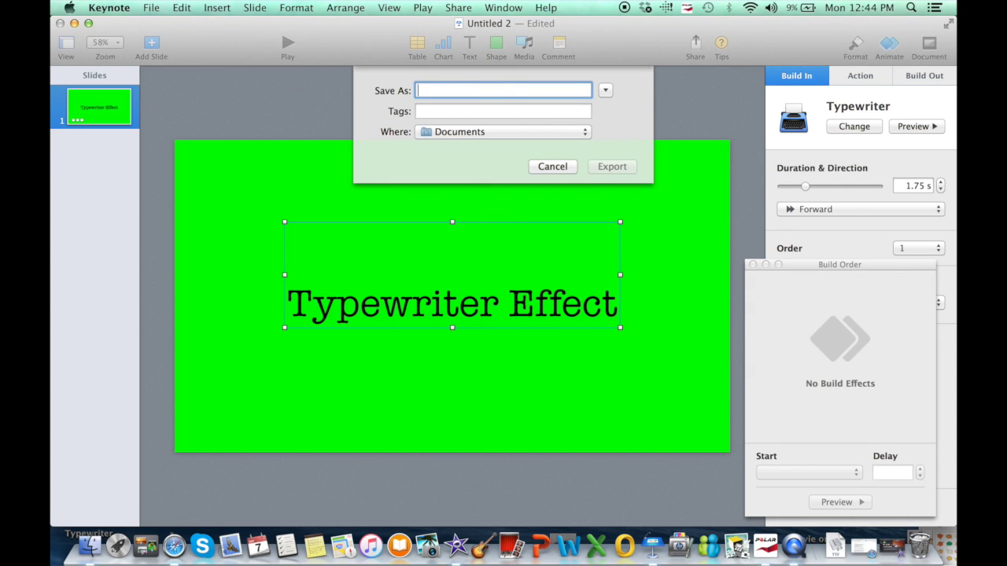
pyautogui.write('Typewriter')
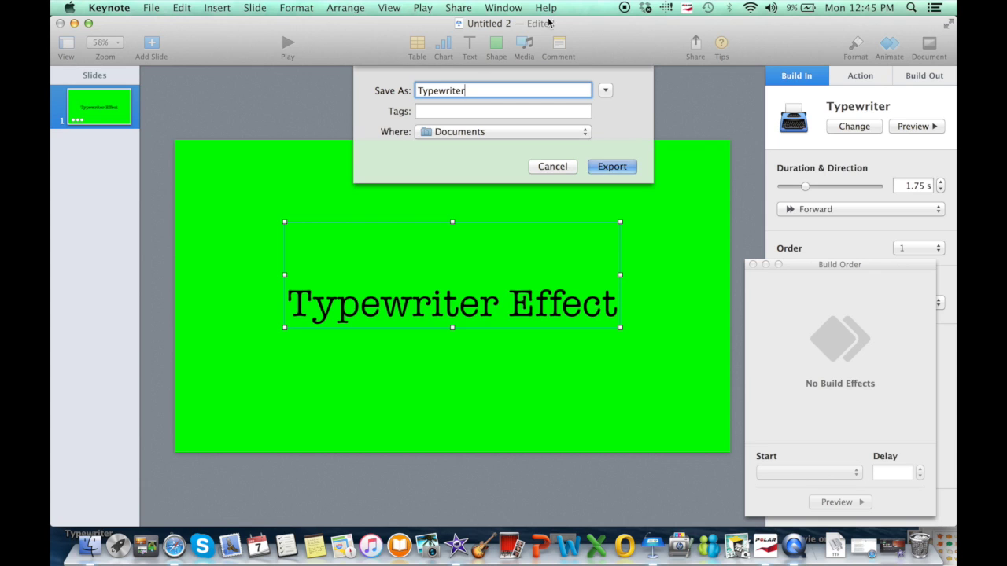
pyautogui.click(482, 133)
pyautogui.click(474, 232)
pyautogui.click(609, 167)
pyautogui.click(595, 153)
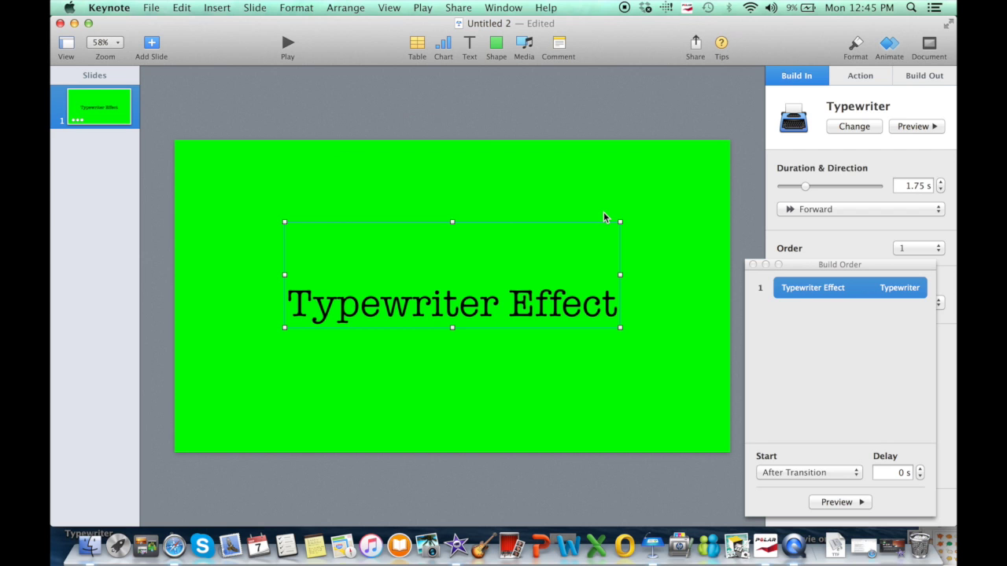
# Step: Minimise the presentation, close the Build Order window and switch to iMovie
pyautogui.click(74, 24)
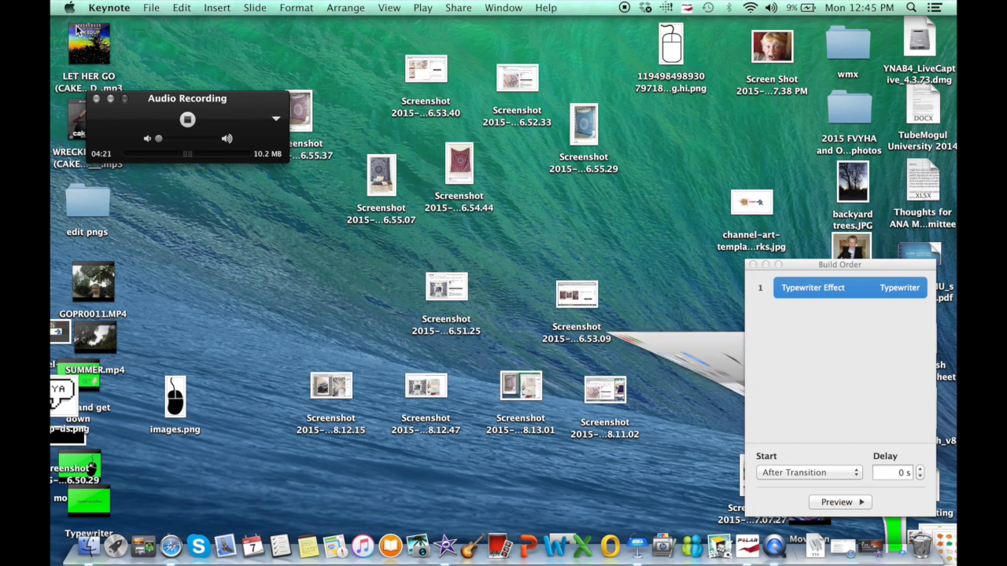
pyautogui.click(753, 265)
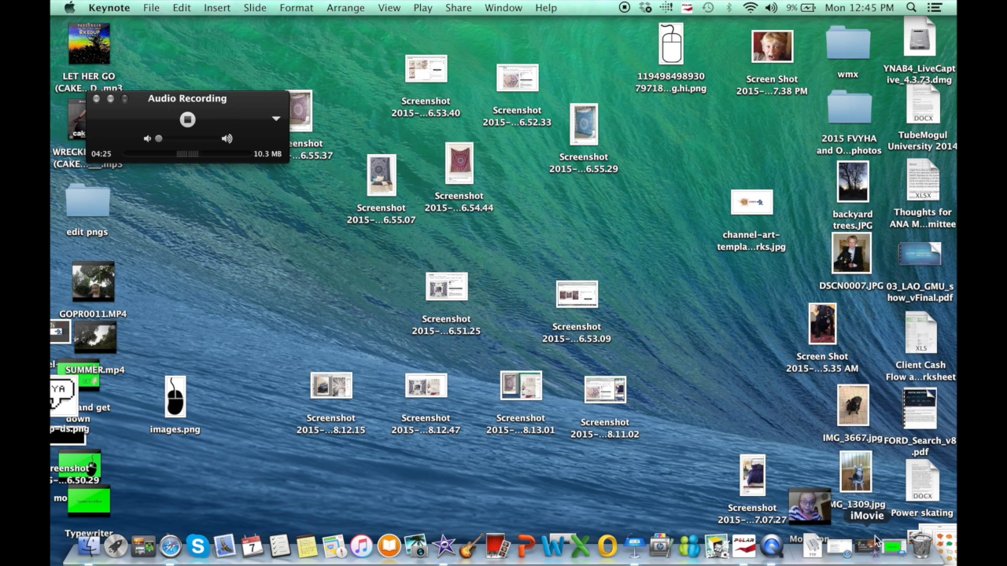
pyautogui.click(871, 548)
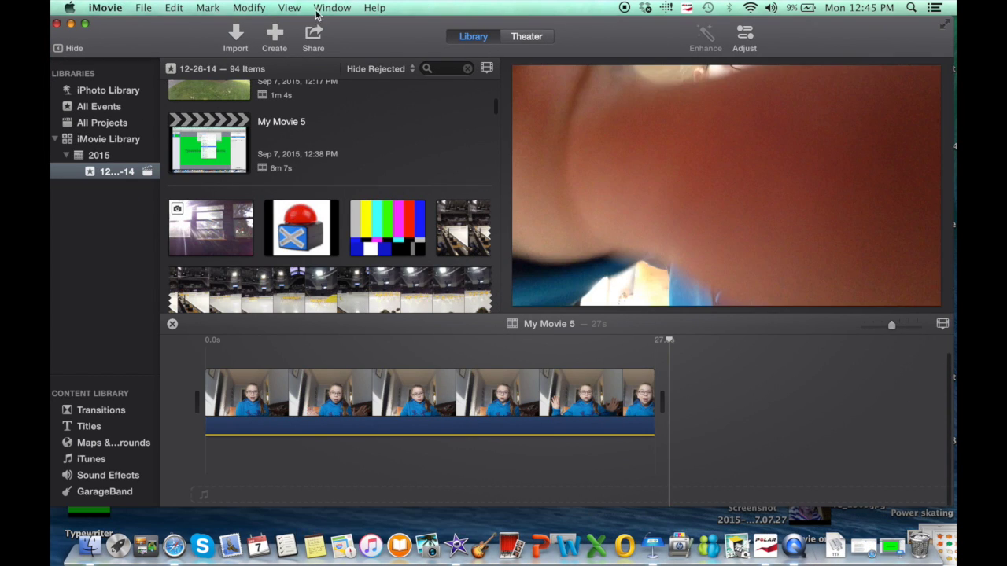
# Step: Move the iMovie window aside and place the Typewriter movie file in a free spot on the desktop
pyautogui.moveTo(346, 49); pyautogui.dragTo(545, 51)
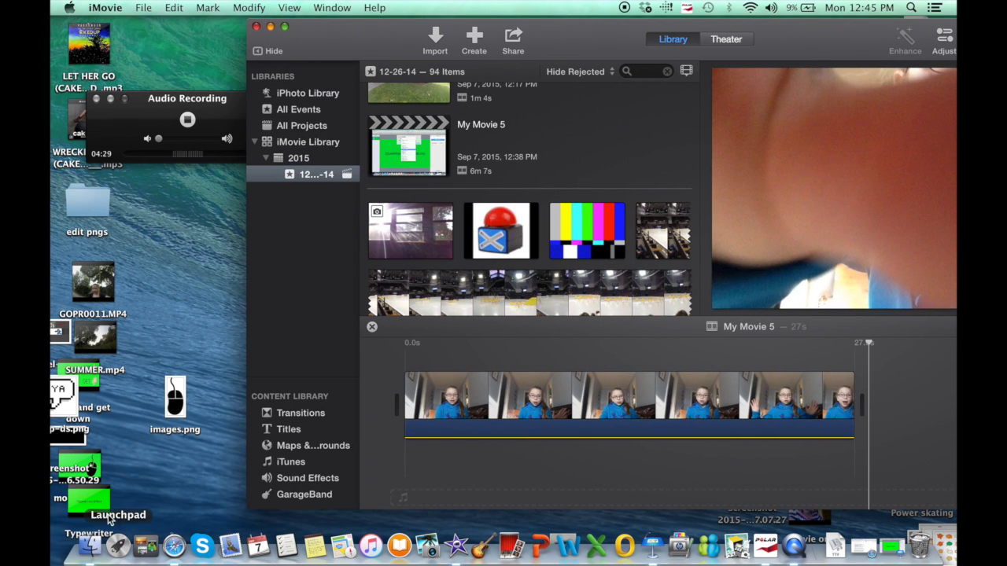
pyautogui.moveTo(100, 509); pyautogui.dragTo(157, 332)
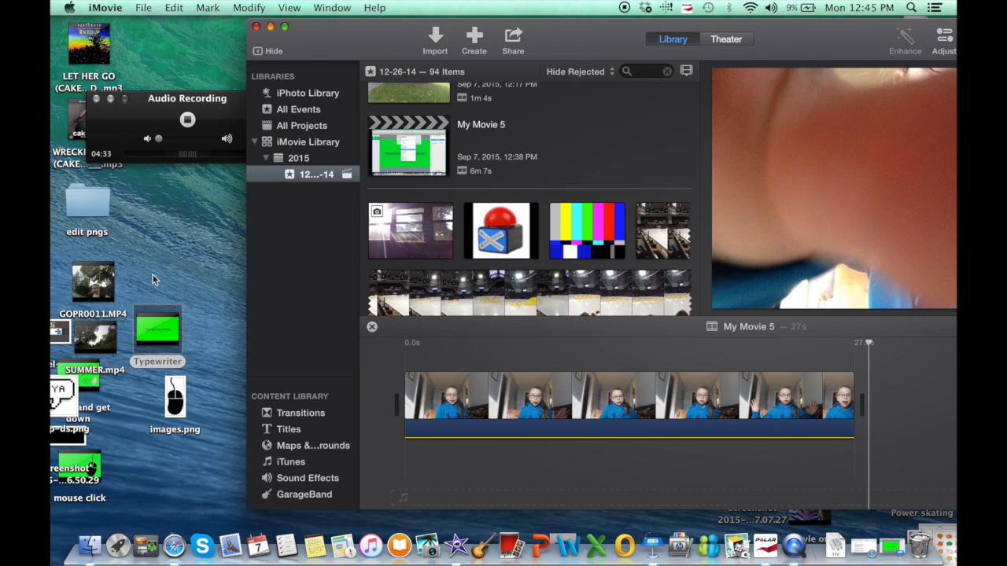
pyautogui.click(199, 276)
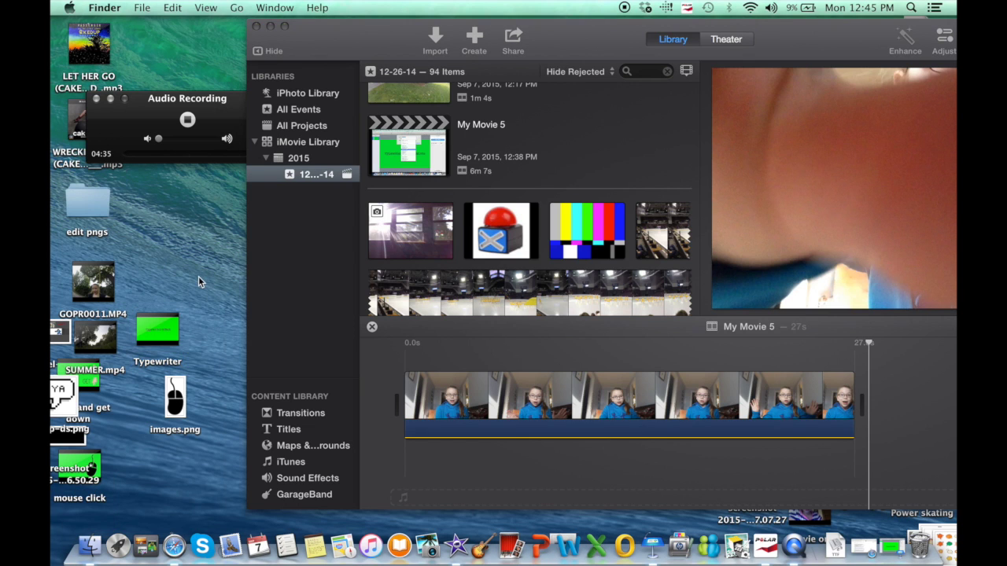
# Step: Add the Typewriter movie from the desktop as an overlay above the start of the My Movie 5 footage and restore the iMovie window's position
pyautogui.moveTo(157, 339); pyautogui.dragTo(391, 352)
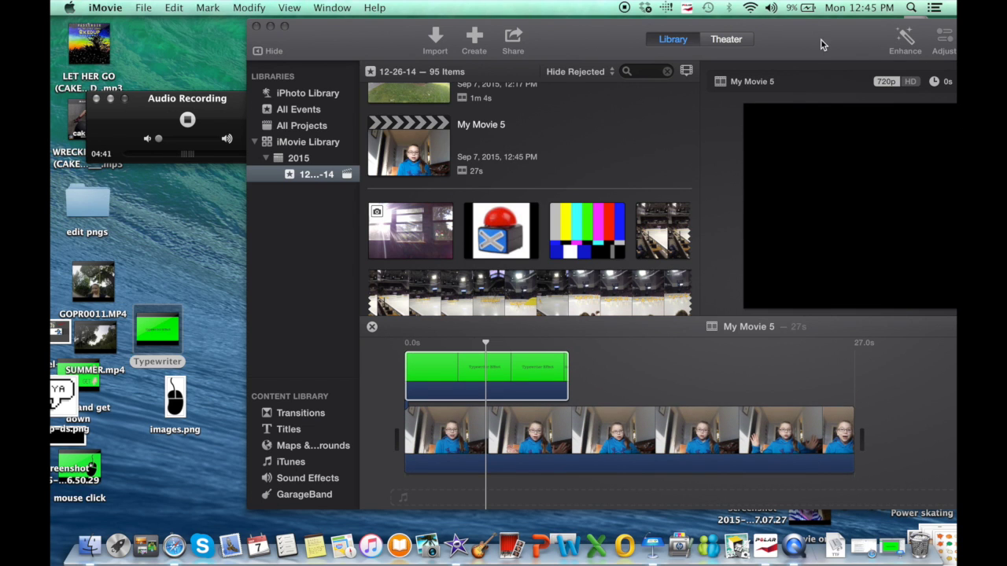
pyautogui.click(822, 41)
pyautogui.doubleClick(802, 29)
# Step: Play the Typewriter overlay from the start of the timeline to find where the blank green lead-in ends and the text begins
pyautogui.click(223, 372)
pyautogui.click(209, 360)
pyautogui.press('space')
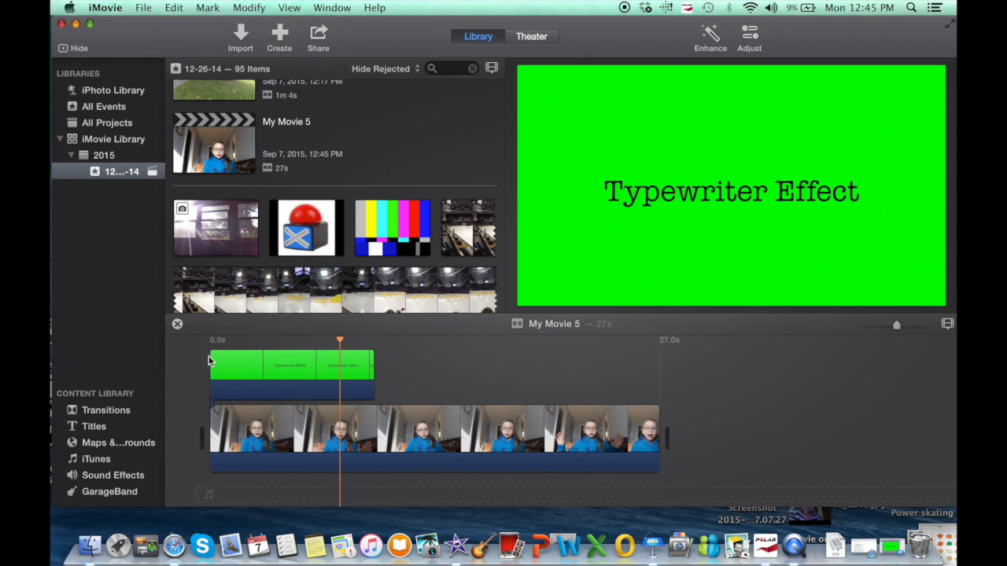
pyautogui.click(443, 382)
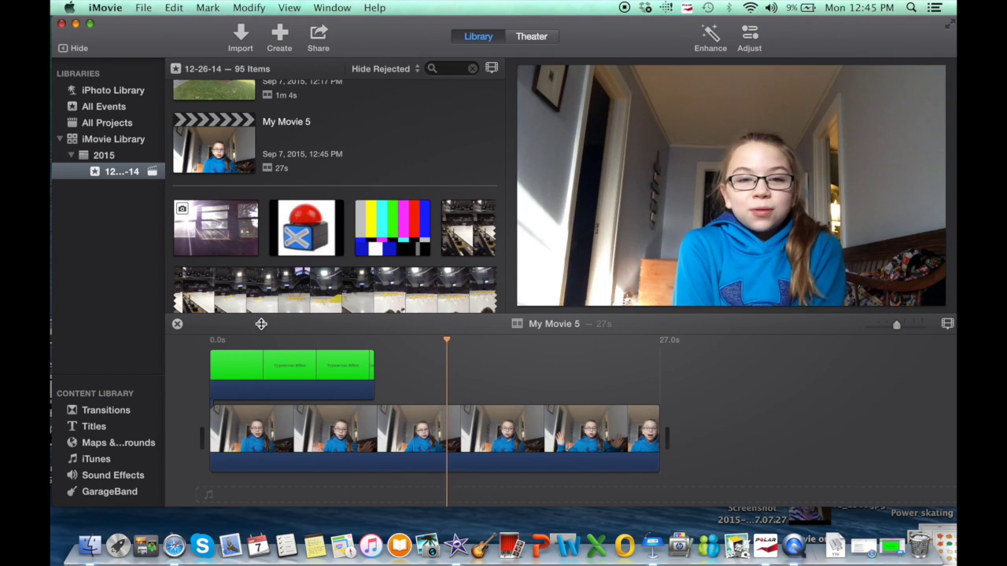
pyautogui.click(211, 345)
pyautogui.press('space')
pyautogui.moveTo(229, 344)
pyautogui.mouseDown()
pyautogui.moveTo(255, 341)
pyautogui.moveTo(239, 342)
pyautogui.mouseUp()
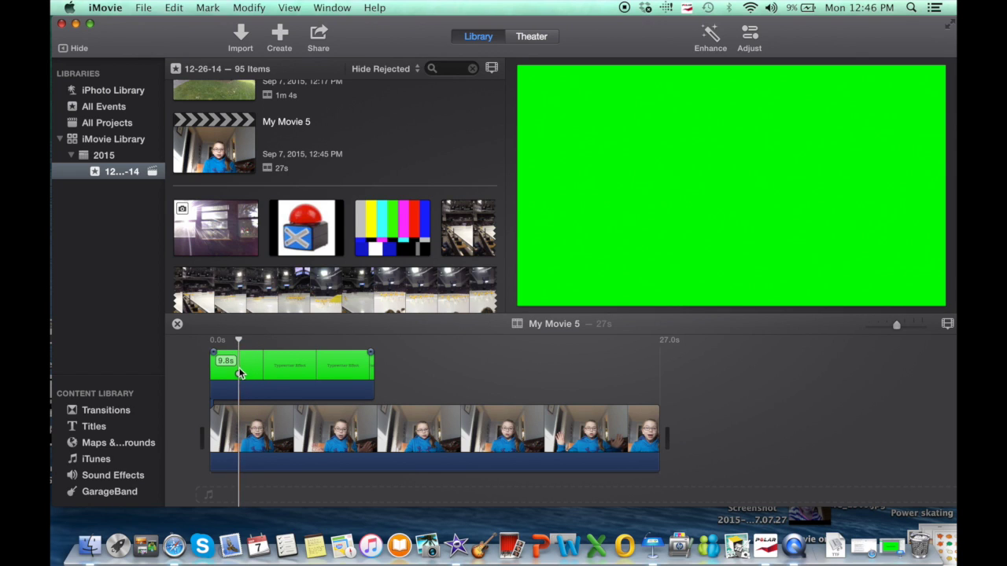
# Step: Split off and delete the blank first 1.8 s of the green Typewriter overlay, and move the remaining part to the start of the timeline
pyautogui.rightClick(239, 373)
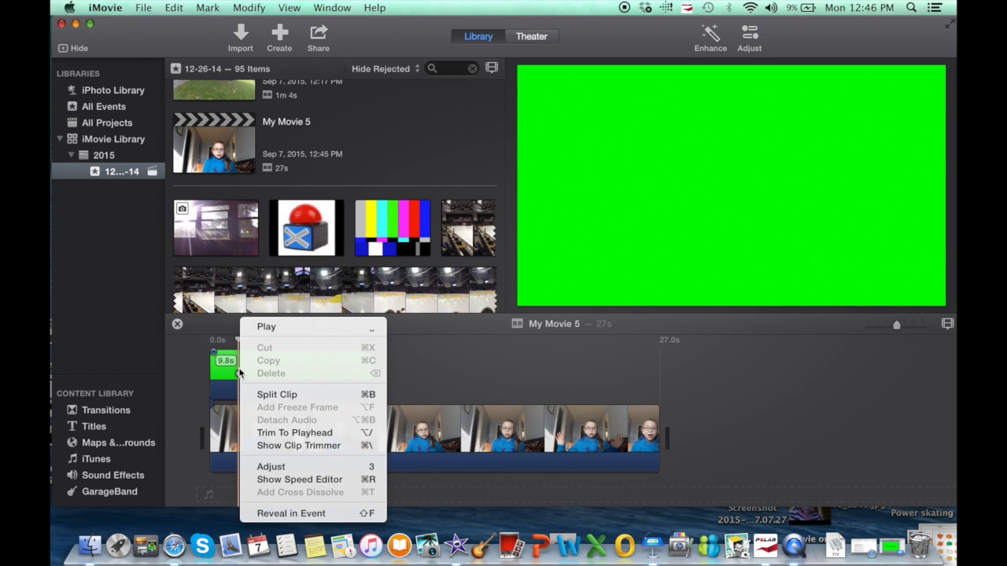
pyautogui.click(282, 395)
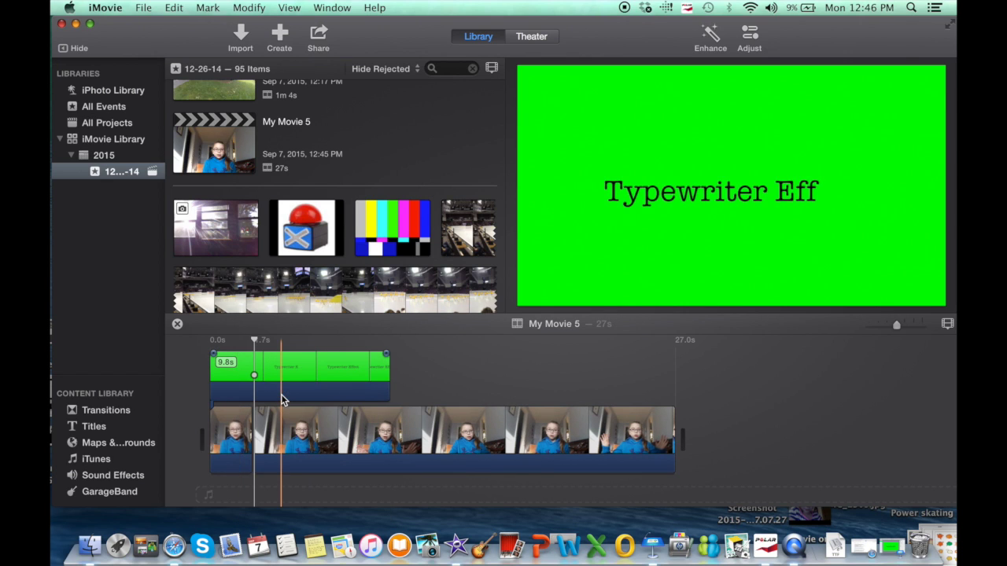
pyautogui.click(223, 379)
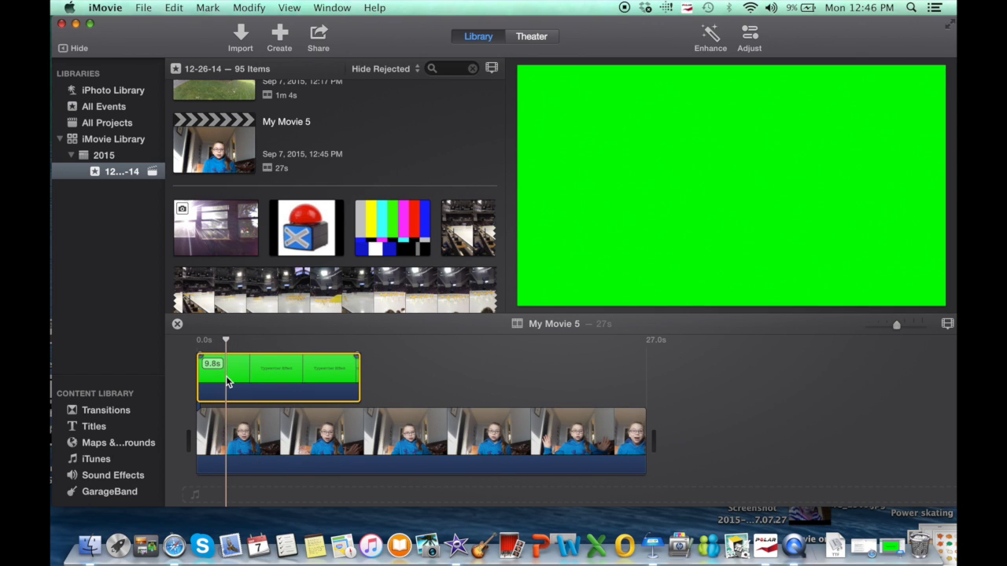
pyautogui.rightClick(226, 376)
pyautogui.click(260, 394)
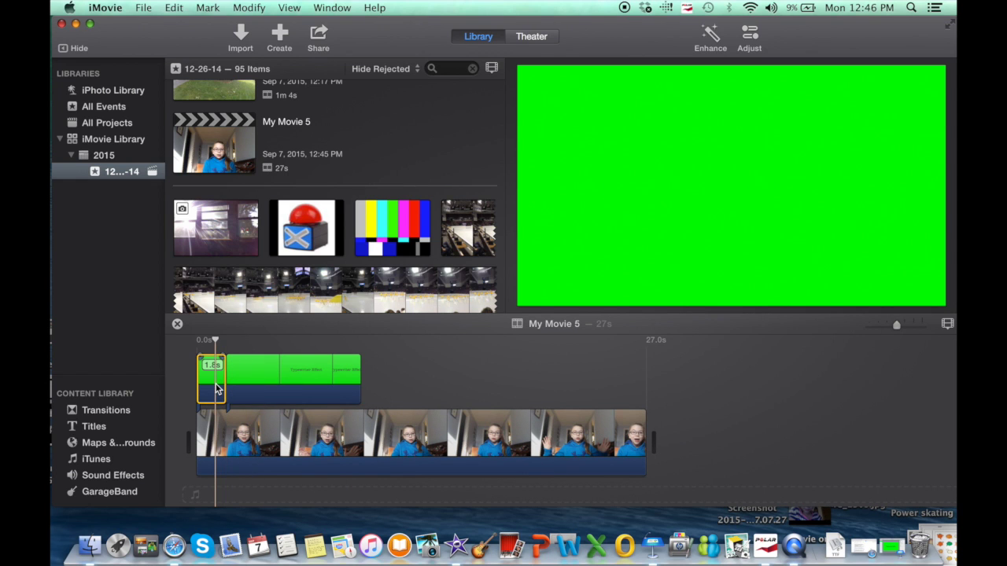
pyautogui.press('Delete')
pyautogui.moveTo(236, 366); pyautogui.dragTo(205, 372)
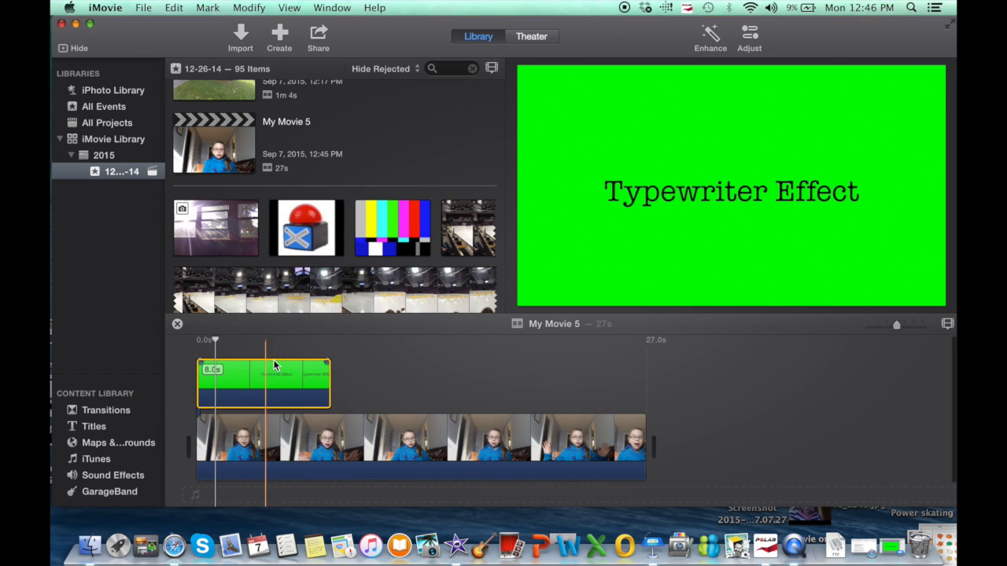
# Step: Split the Typewriter overlay after its text is fully written, delete the trailing 4.5 s part, and play back the shortened clip
pyautogui.press('space')
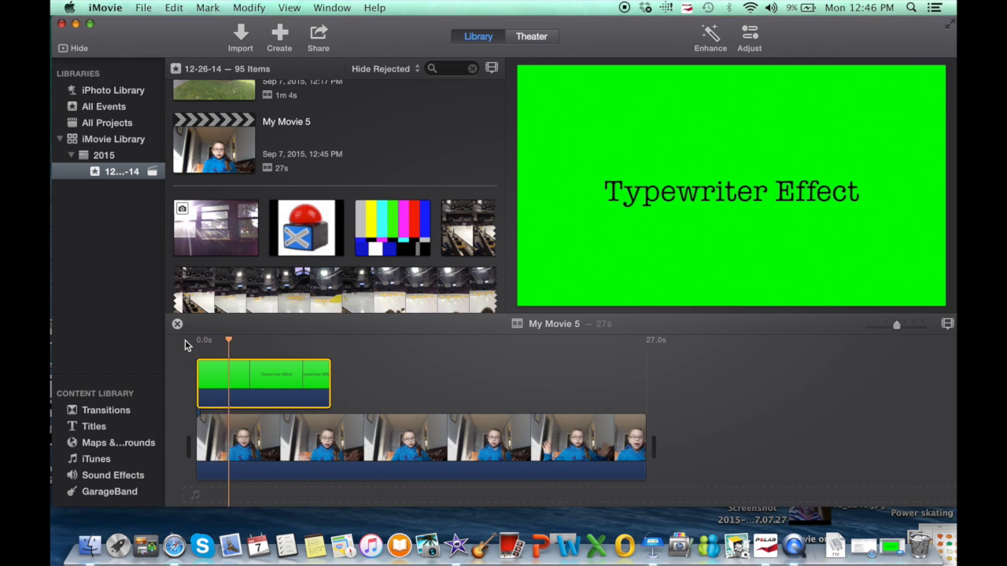
pyautogui.press('space')
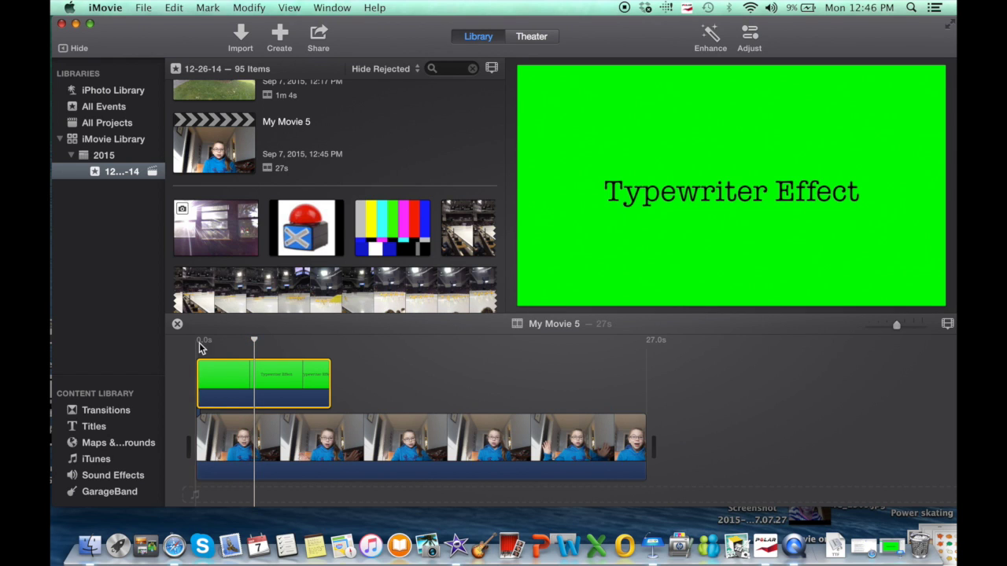
pyautogui.rightClick(254, 393)
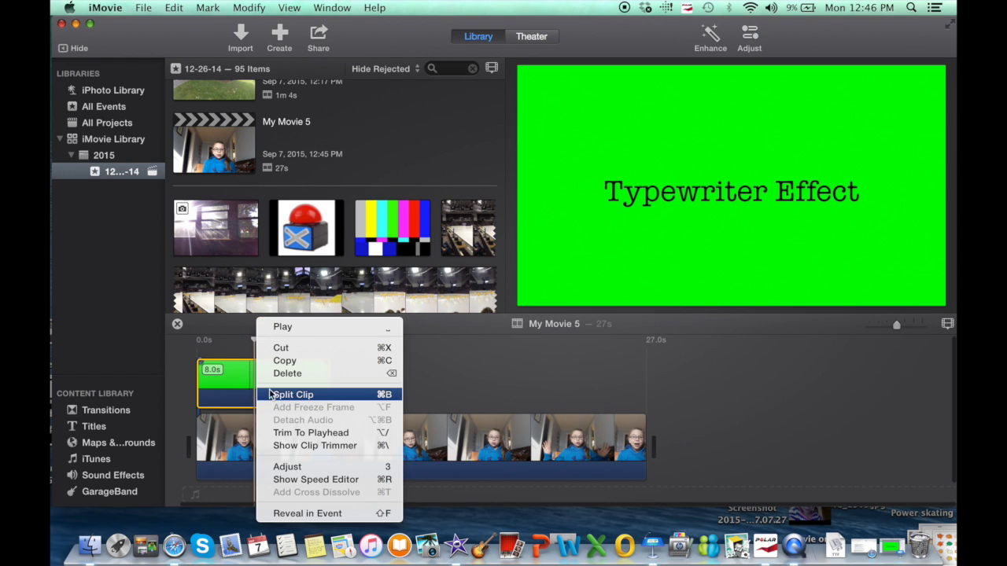
pyautogui.click(285, 395)
pyautogui.click(300, 376)
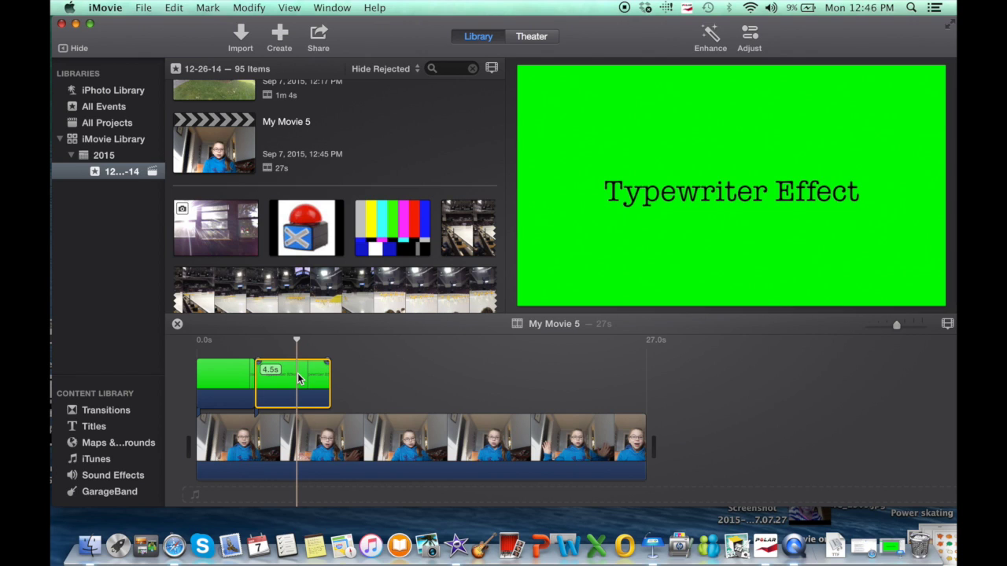
pyautogui.press('Delete')
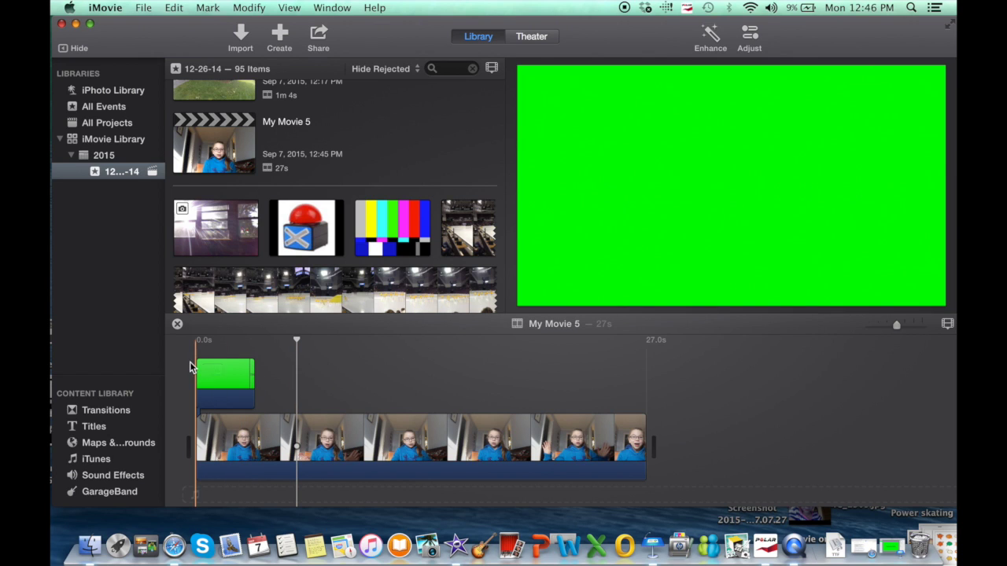
pyautogui.press('space')
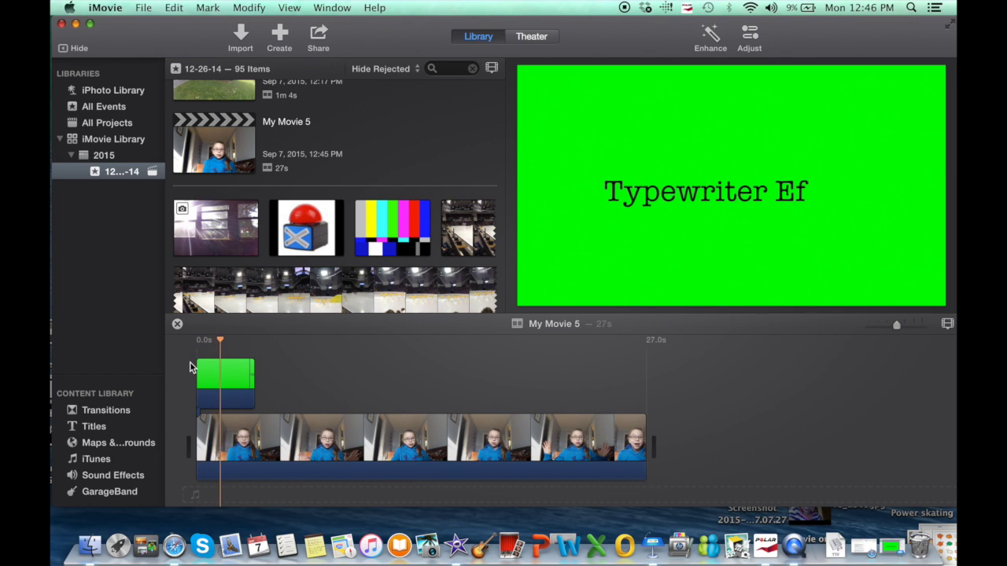
# Step: Change the Typewriter clip's video overlay setting to Green/Blue Screen so its green background is keyed out over the footage
pyautogui.click(220, 377)
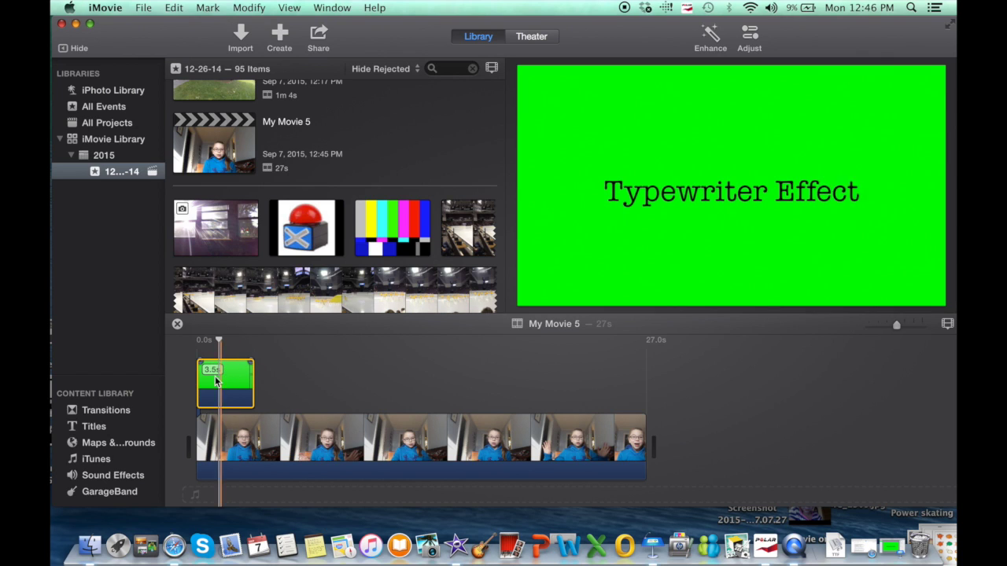
pyautogui.click(751, 34)
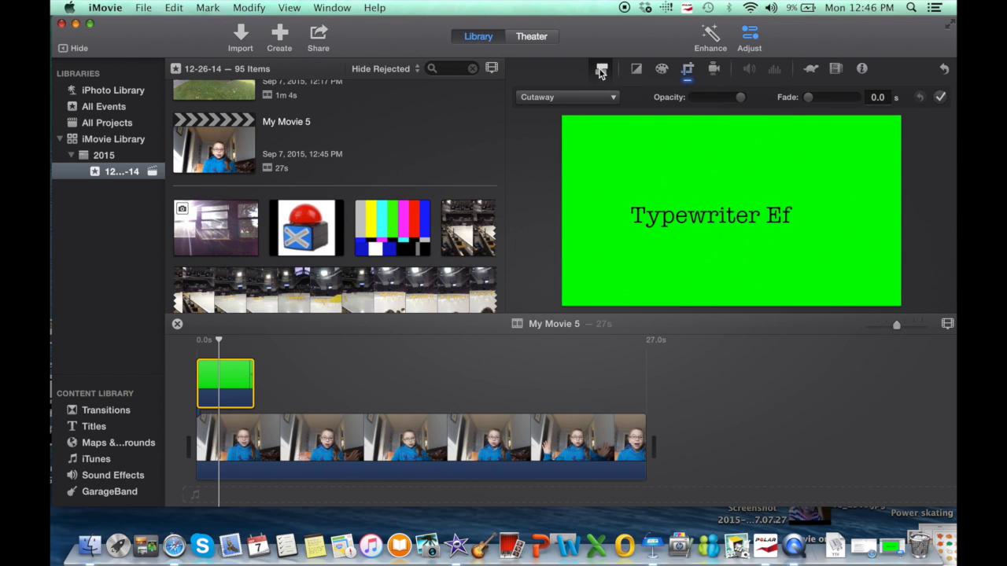
pyautogui.click(634, 71)
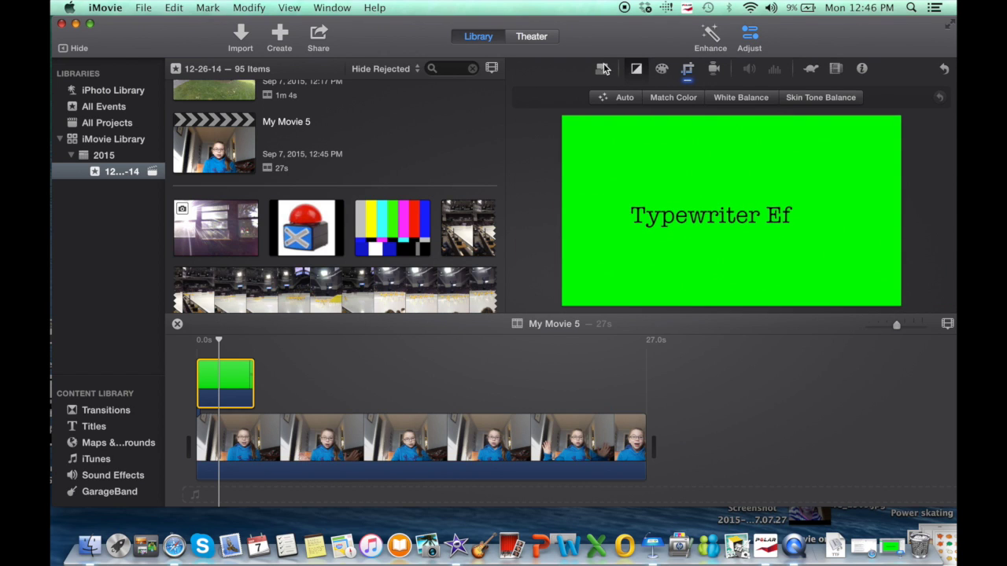
pyautogui.click(603, 69)
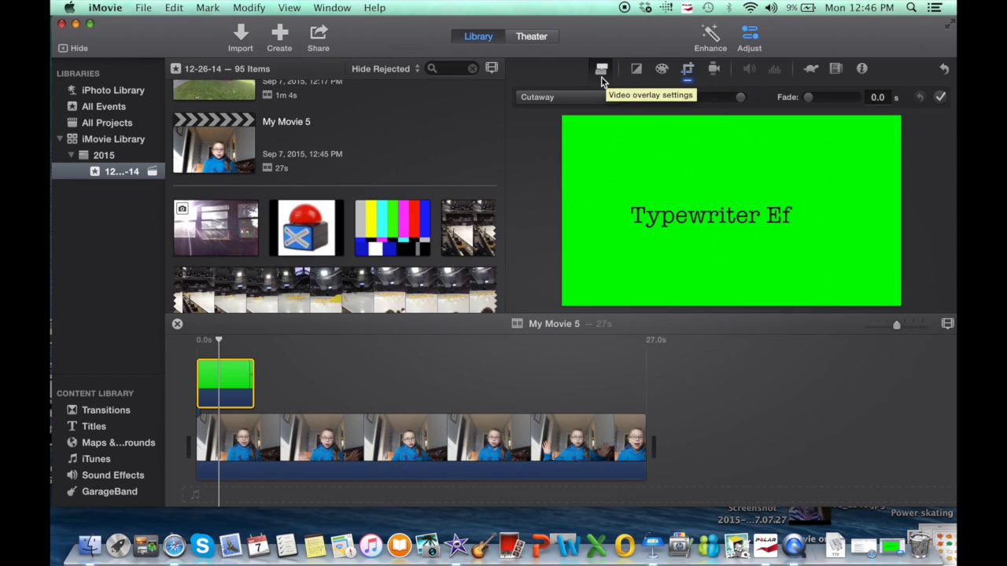
pyautogui.click(603, 99)
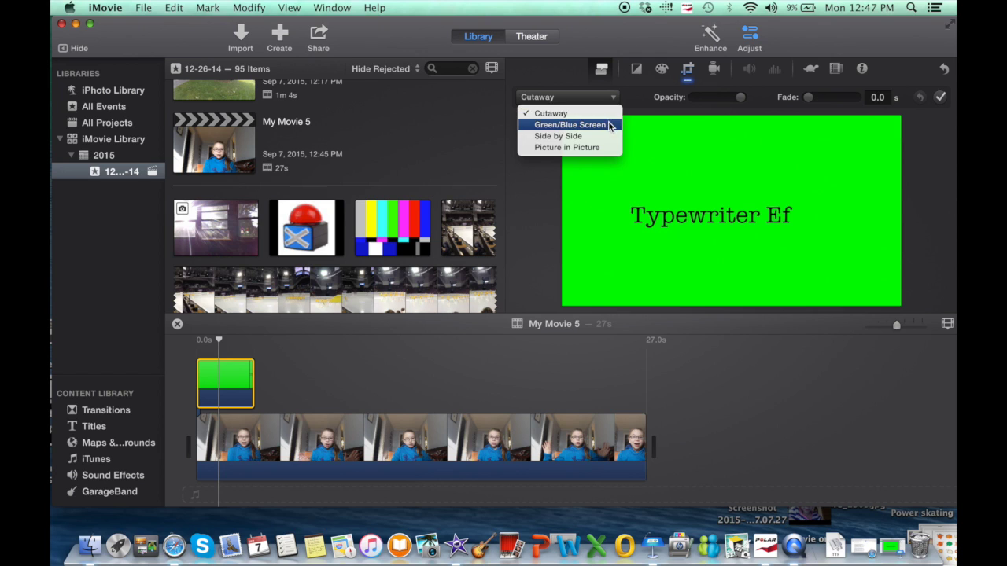
pyautogui.click(610, 124)
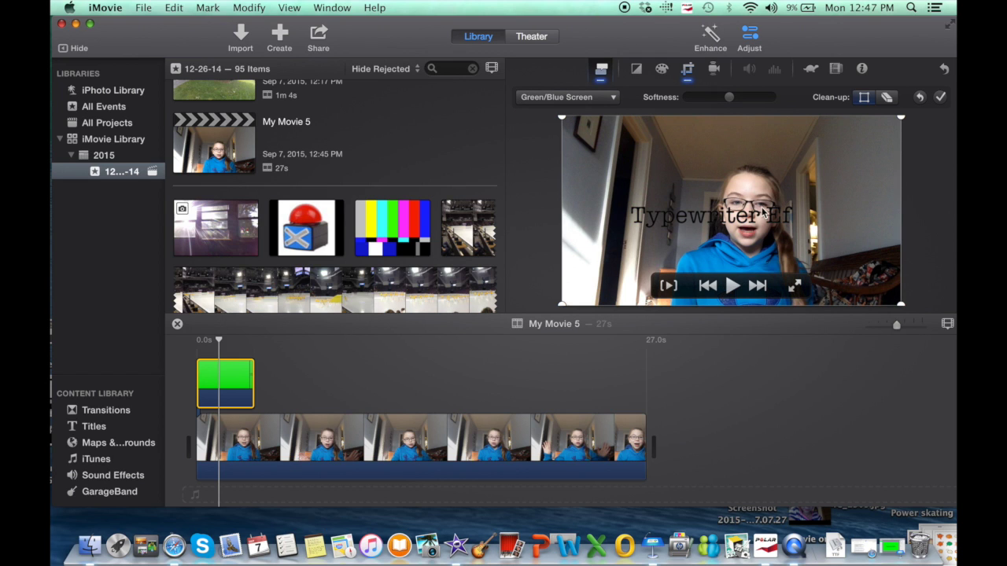
# Step: Play the movie from the beginning to check the keyed typewriter text over the footage
pyautogui.click(188, 365)
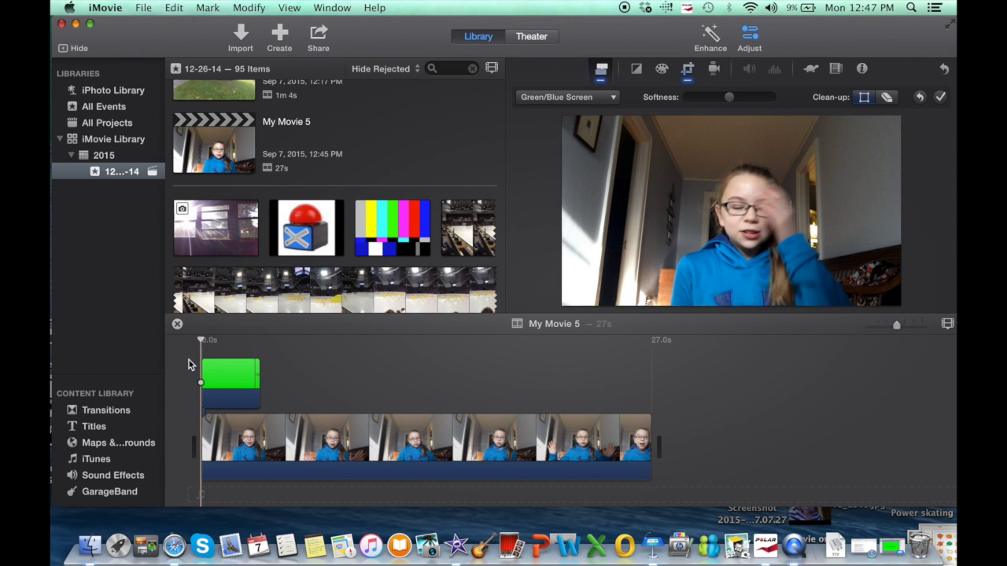
pyautogui.press('space')
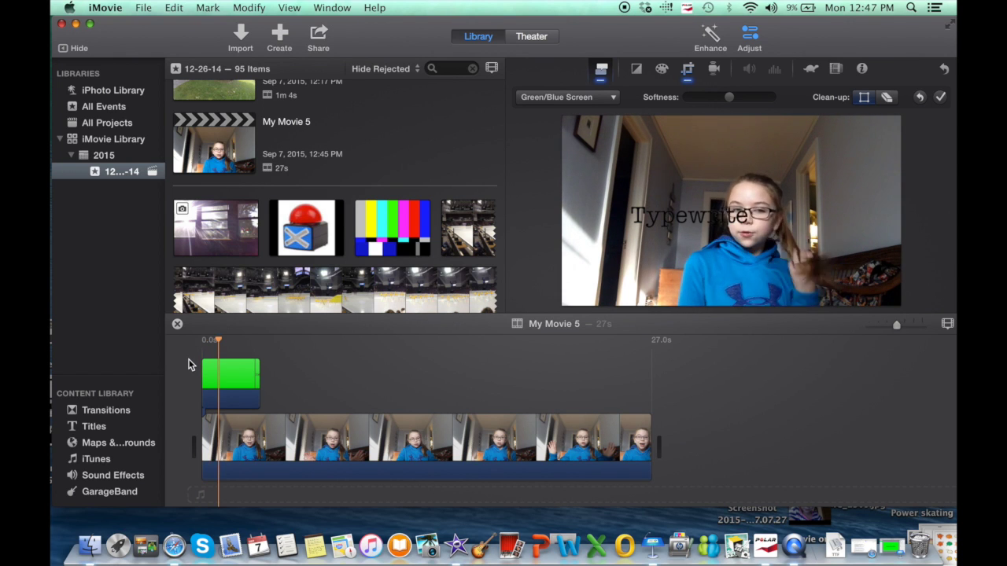
pyautogui.press('space')
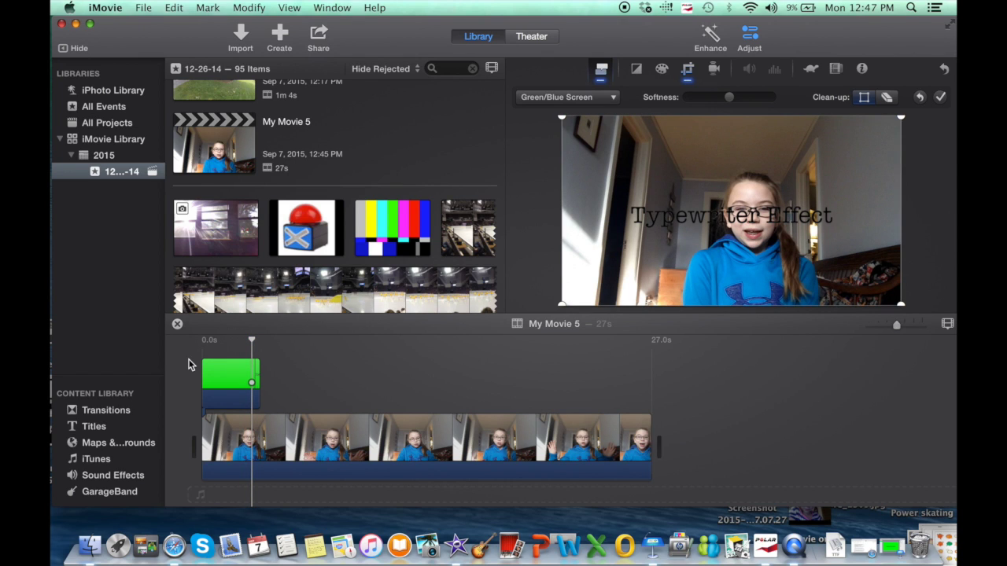